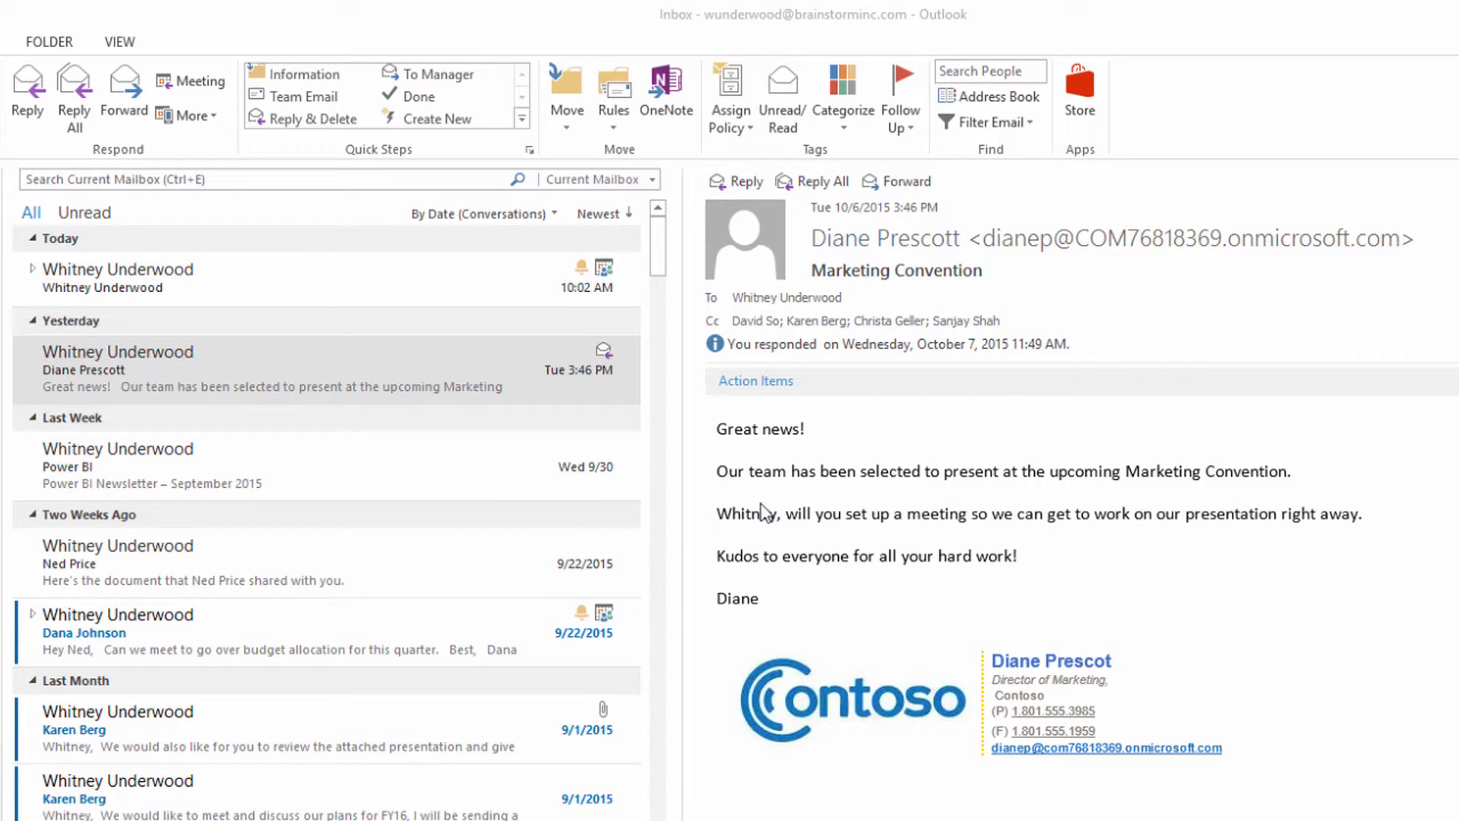
# Step: Create a Marketing Convention meeting request addressed to the email's sender and recipients
pyautogui.click(1044, 590)
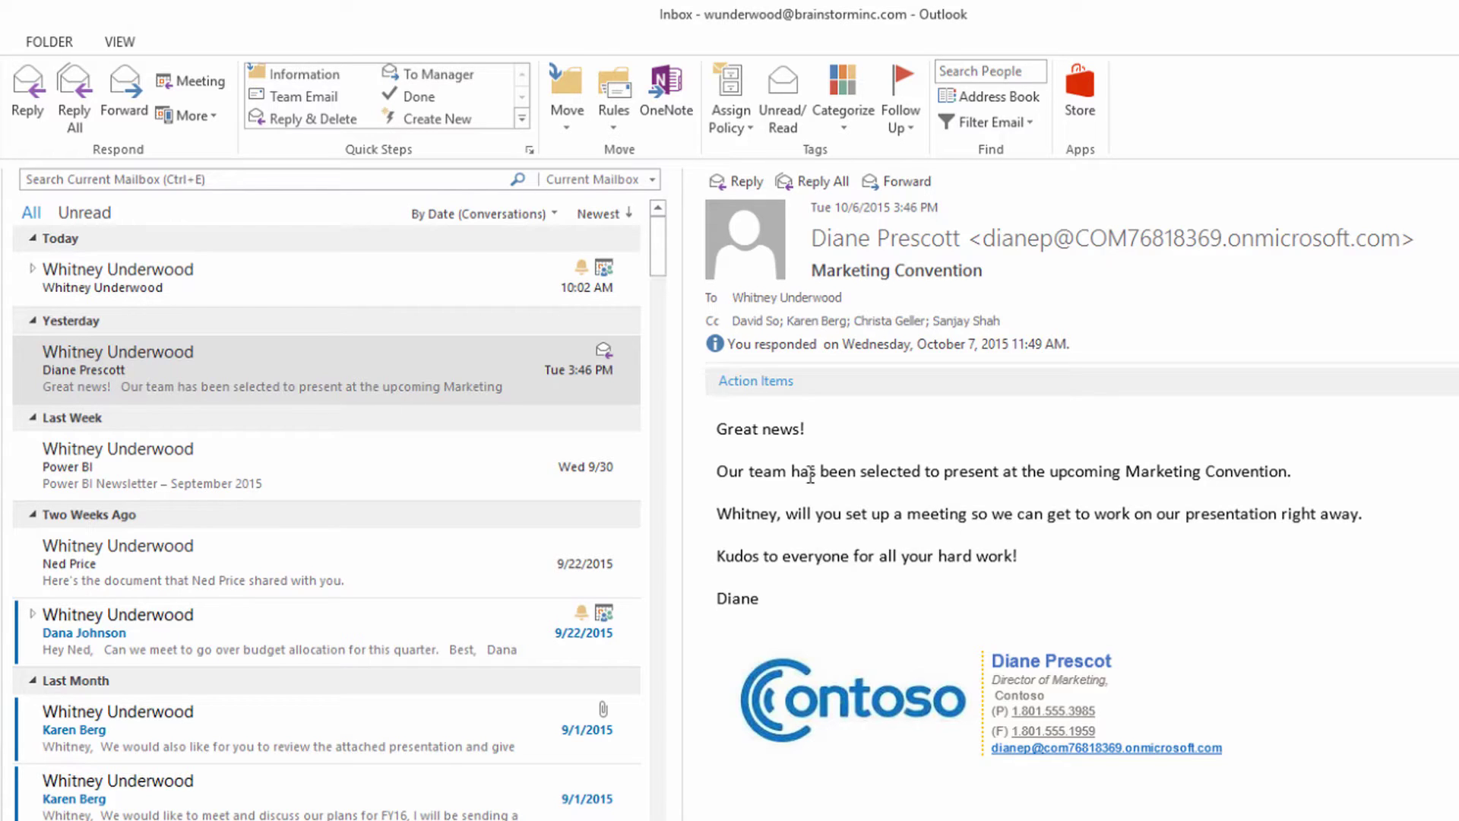
pyautogui.click(226, 86)
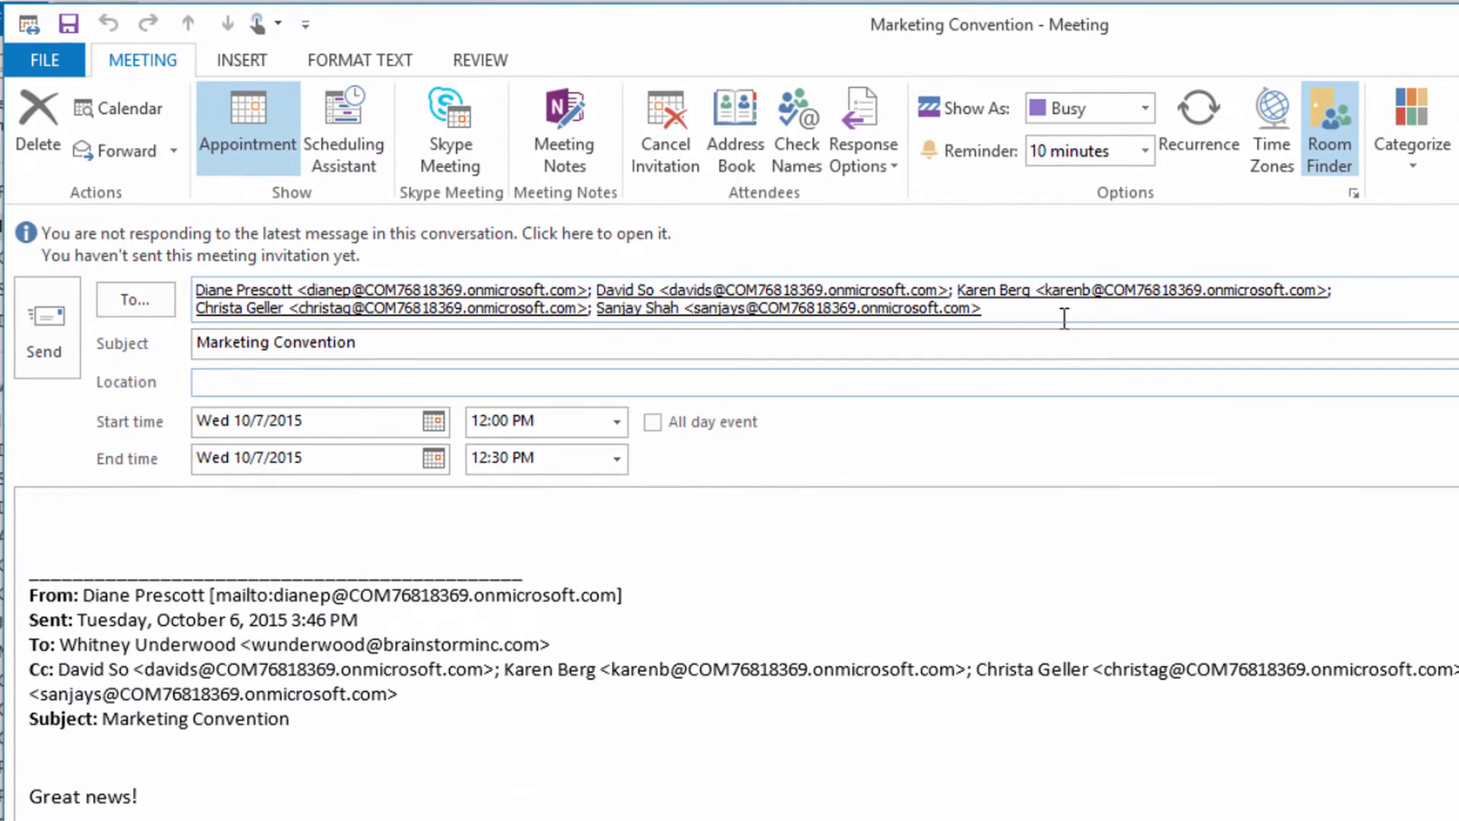
# Step: Make the invitation a Skype Meeting with join link and dial-in details
pyautogui.click(486, 173)
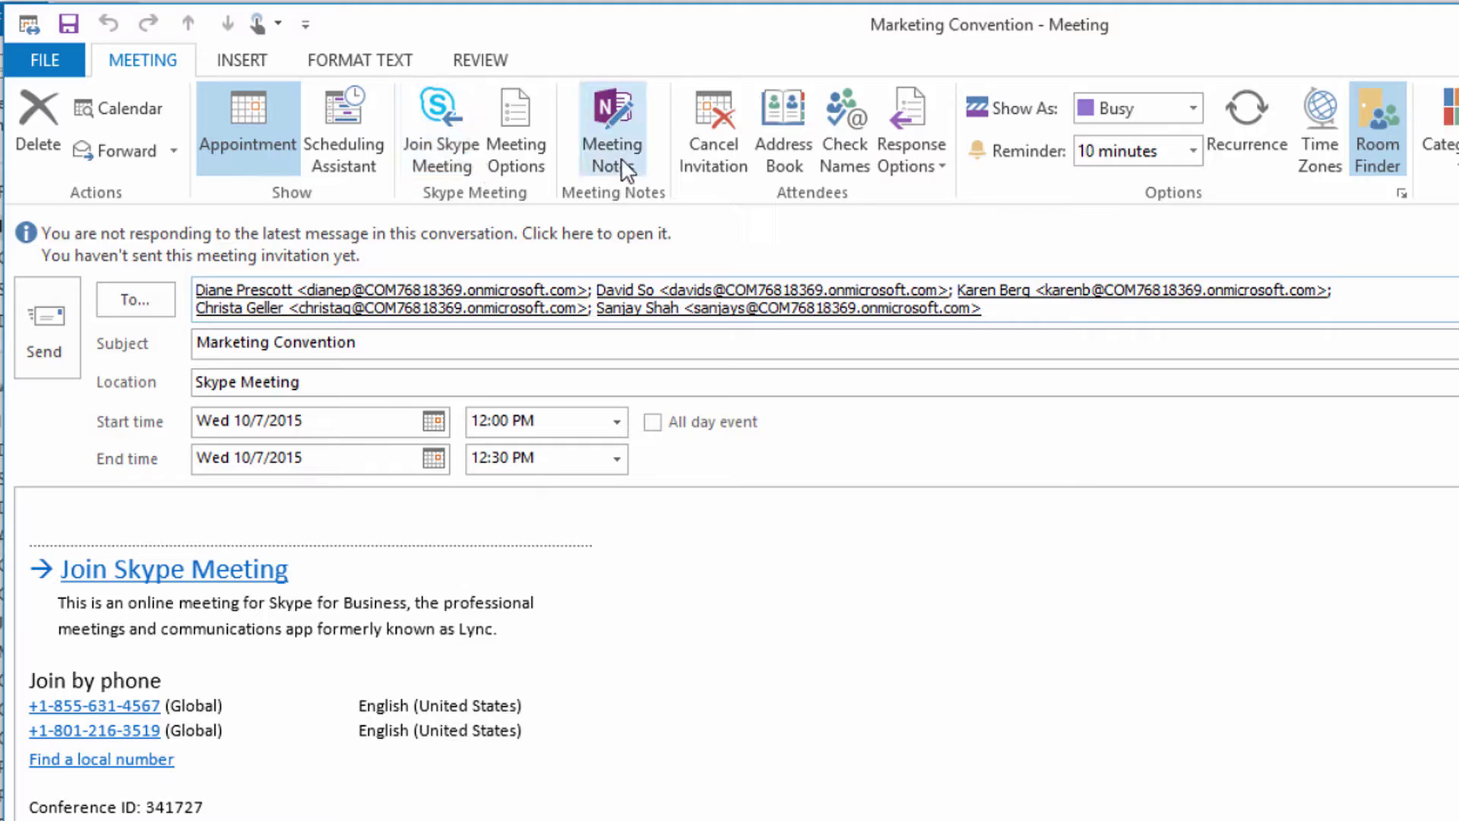
# Step: Share the Meeting Notes section of the Meeting Notes notebook with the meeting attendees
pyautogui.click(645, 169)
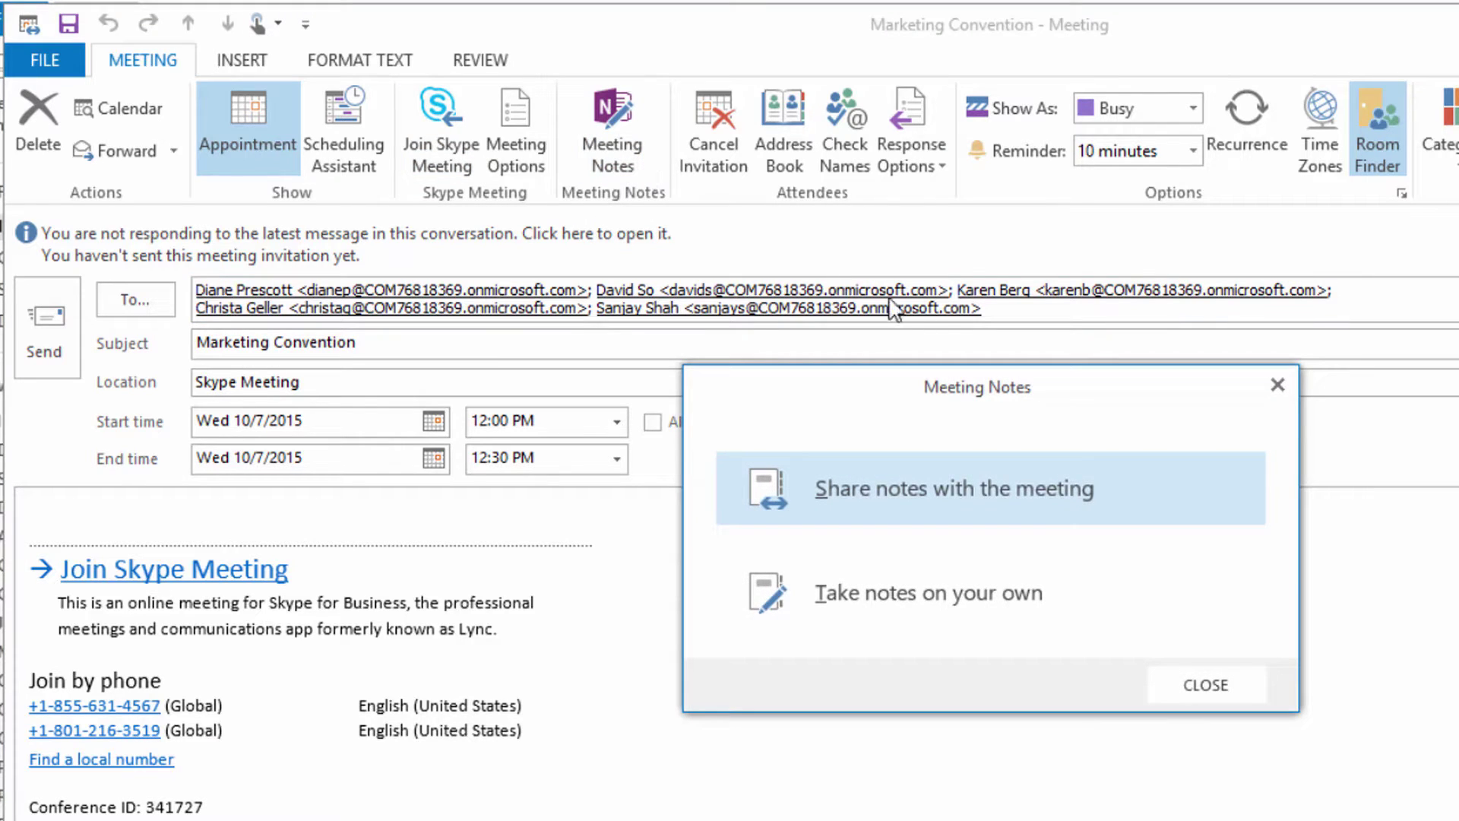
pyautogui.click(1130, 486)
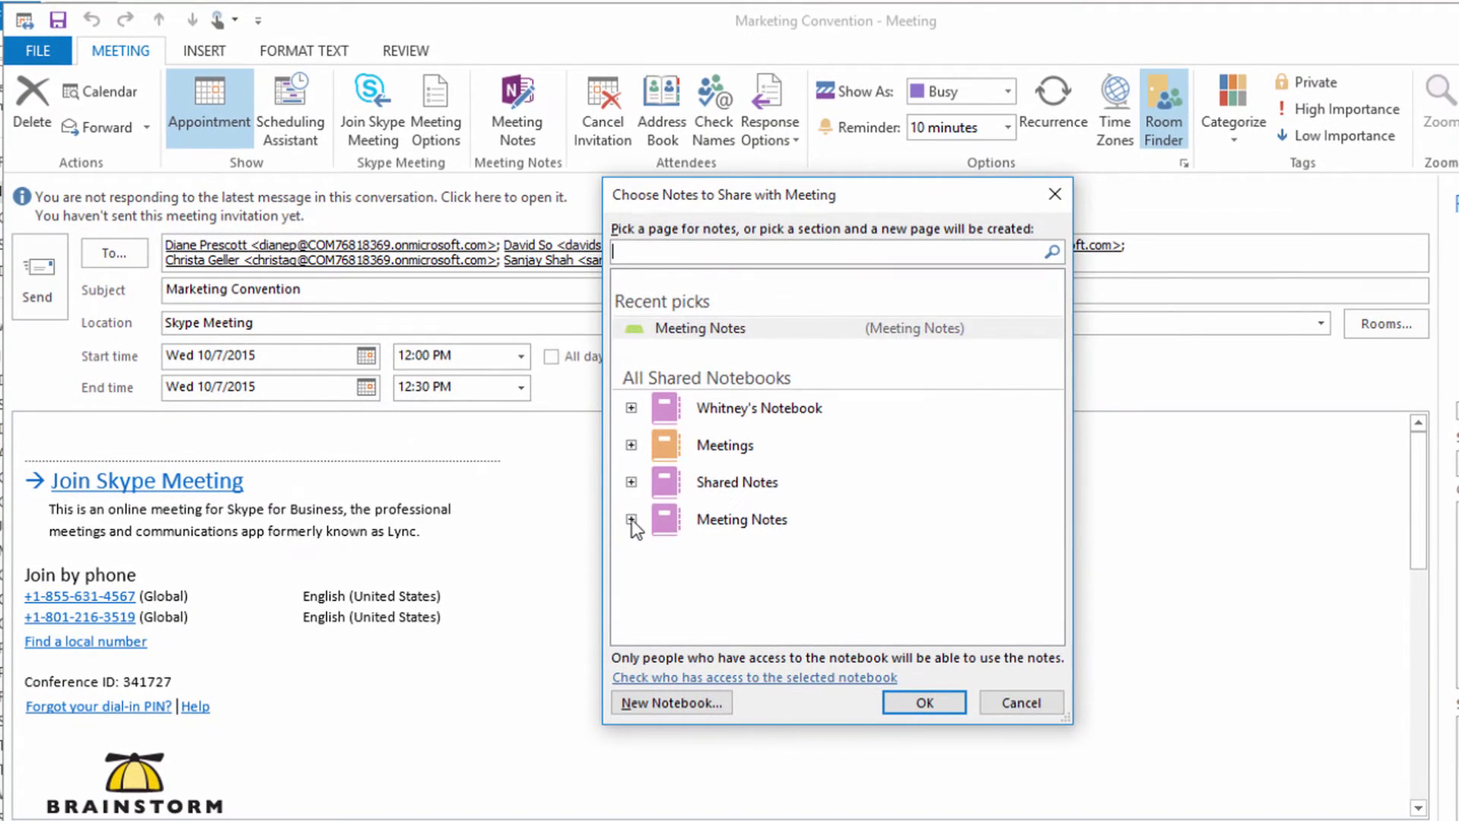
pyautogui.click(630, 519)
pyautogui.click(703, 467)
pyautogui.click(948, 701)
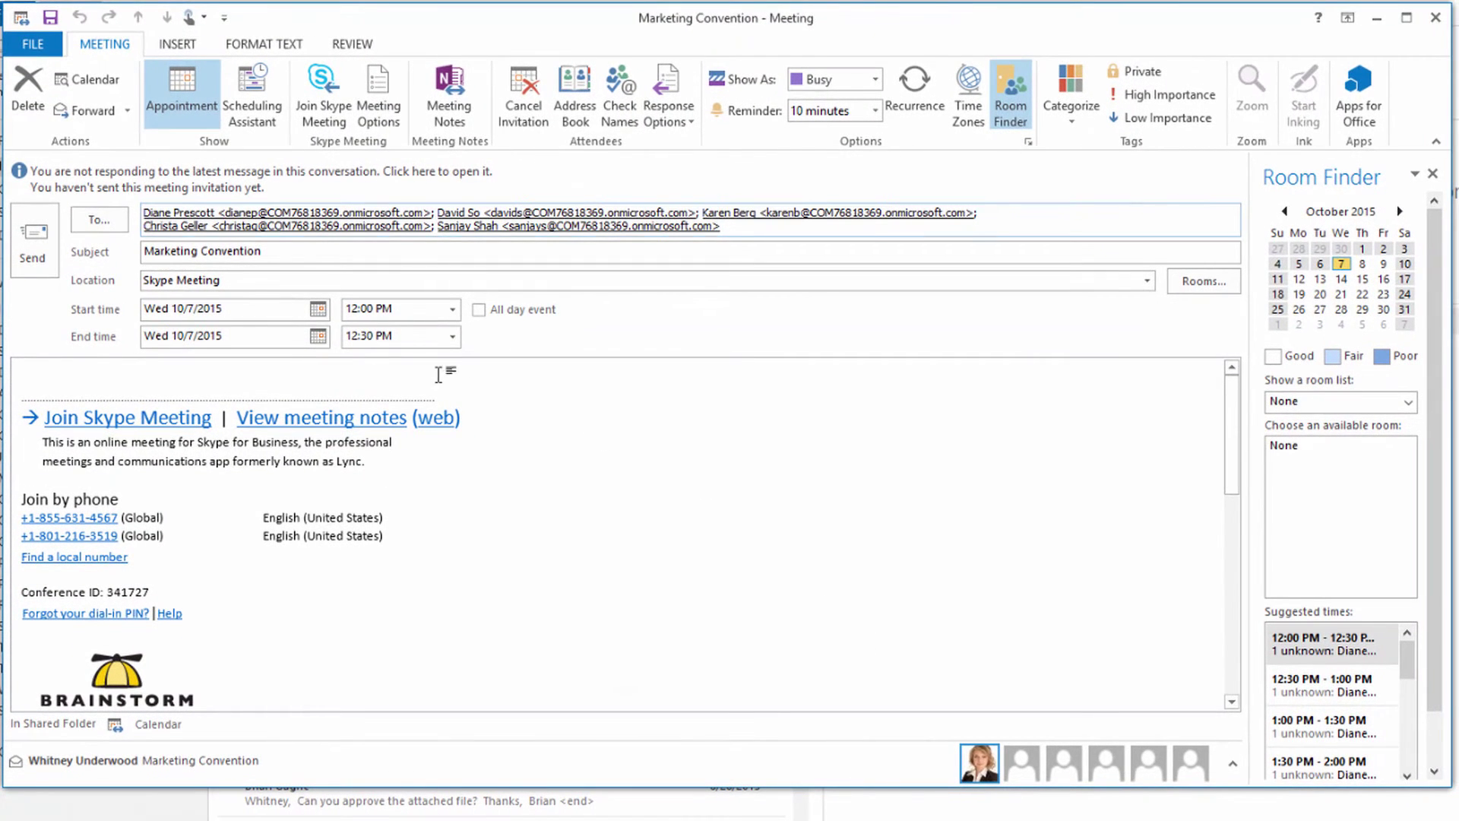
# Step: Write 'Let the planning begin!' atop the body, paste the Agenda table below, and select it
pyautogui.click(439, 373)
pyautogui.write('Let the planning begin!')
pyautogui.press('Return')
pyautogui.hotkey('ctrl', 'v')
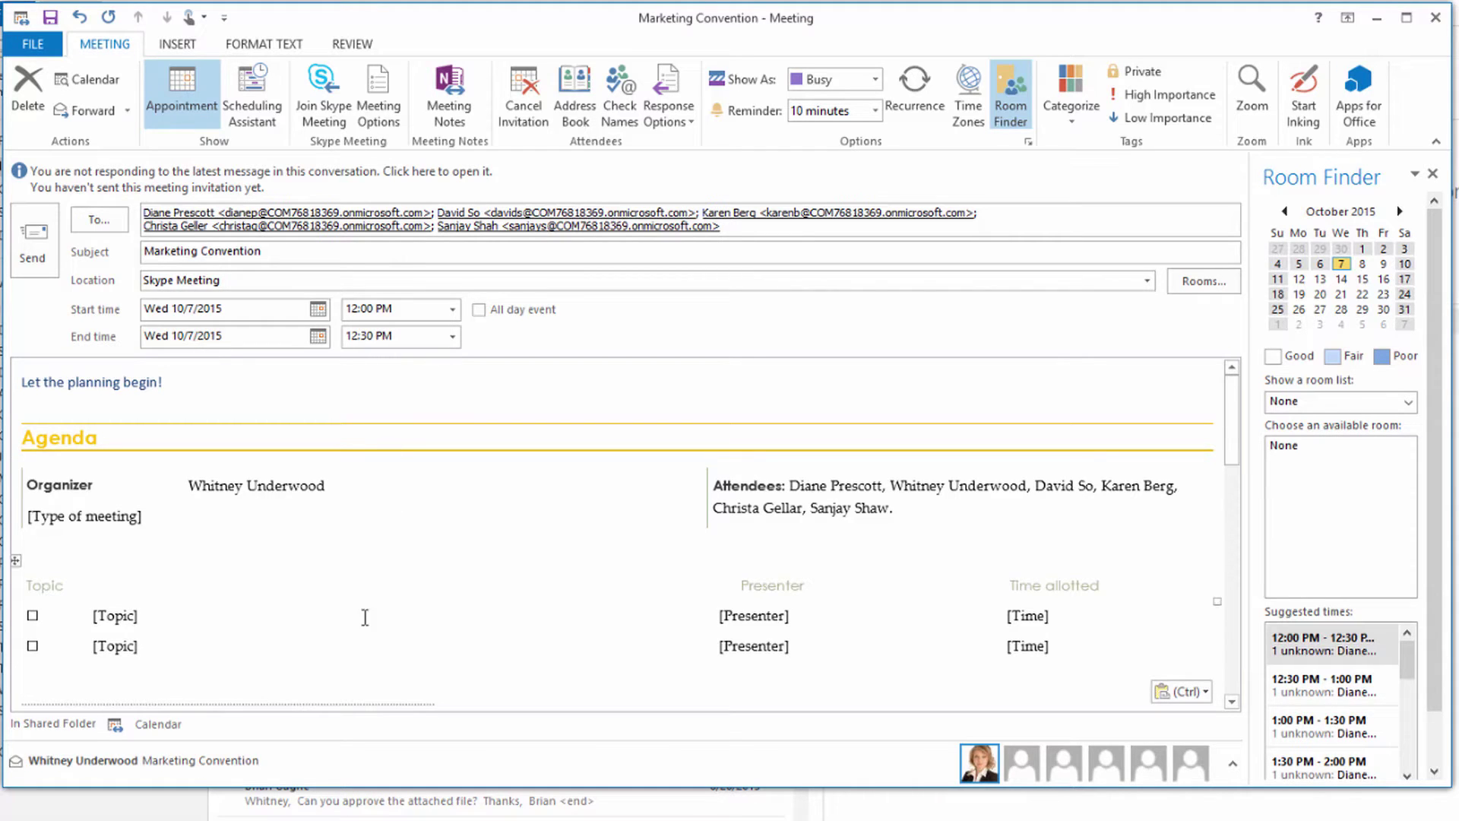
pyautogui.moveTo(358, 674); pyautogui.dragTo(24, 440)
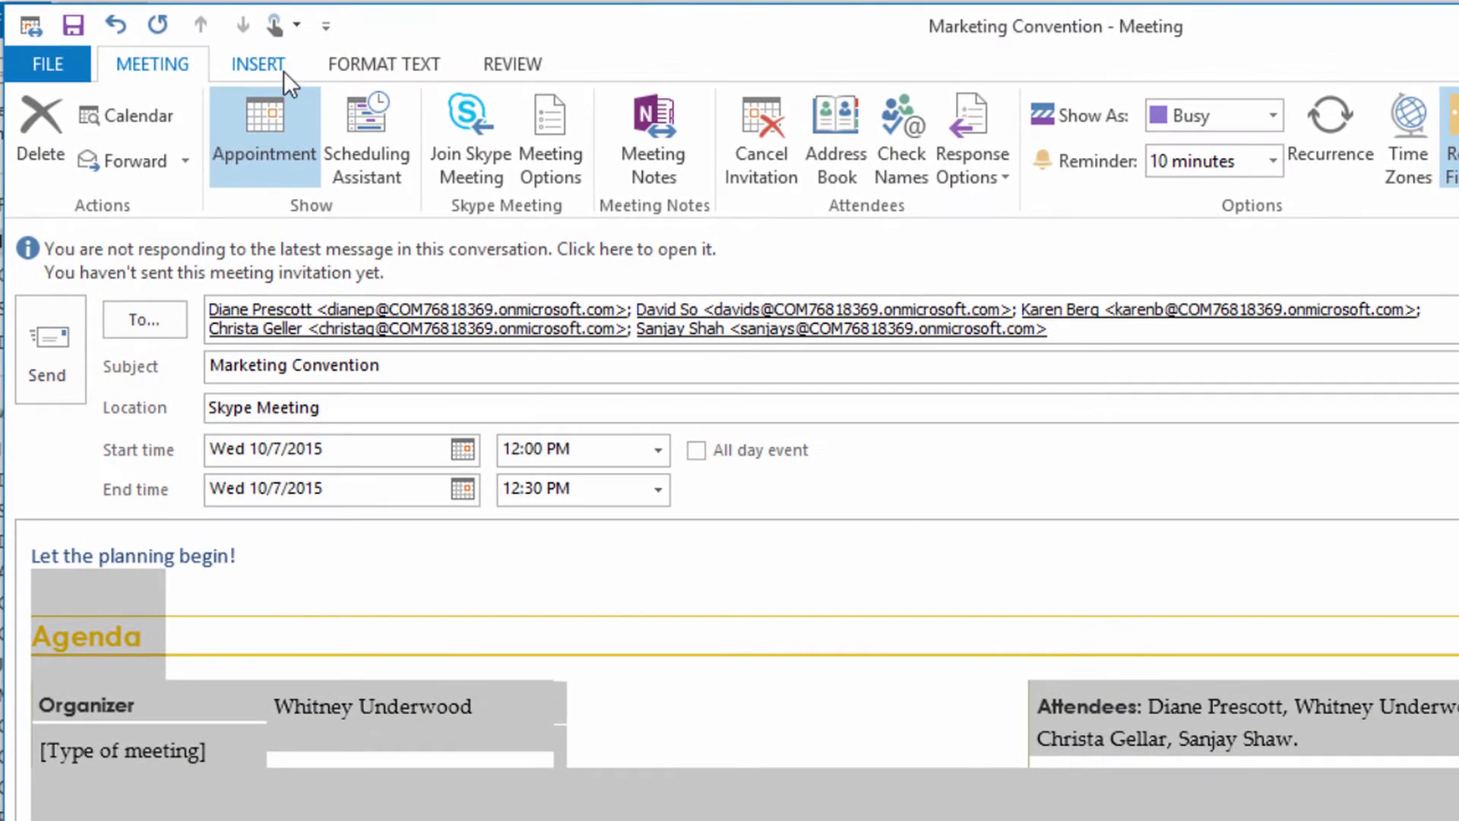
# Step: Save the selected table to the Quick Part Gallery as 'Agenda', inserted in its own paragraph
pyautogui.click(284, 70)
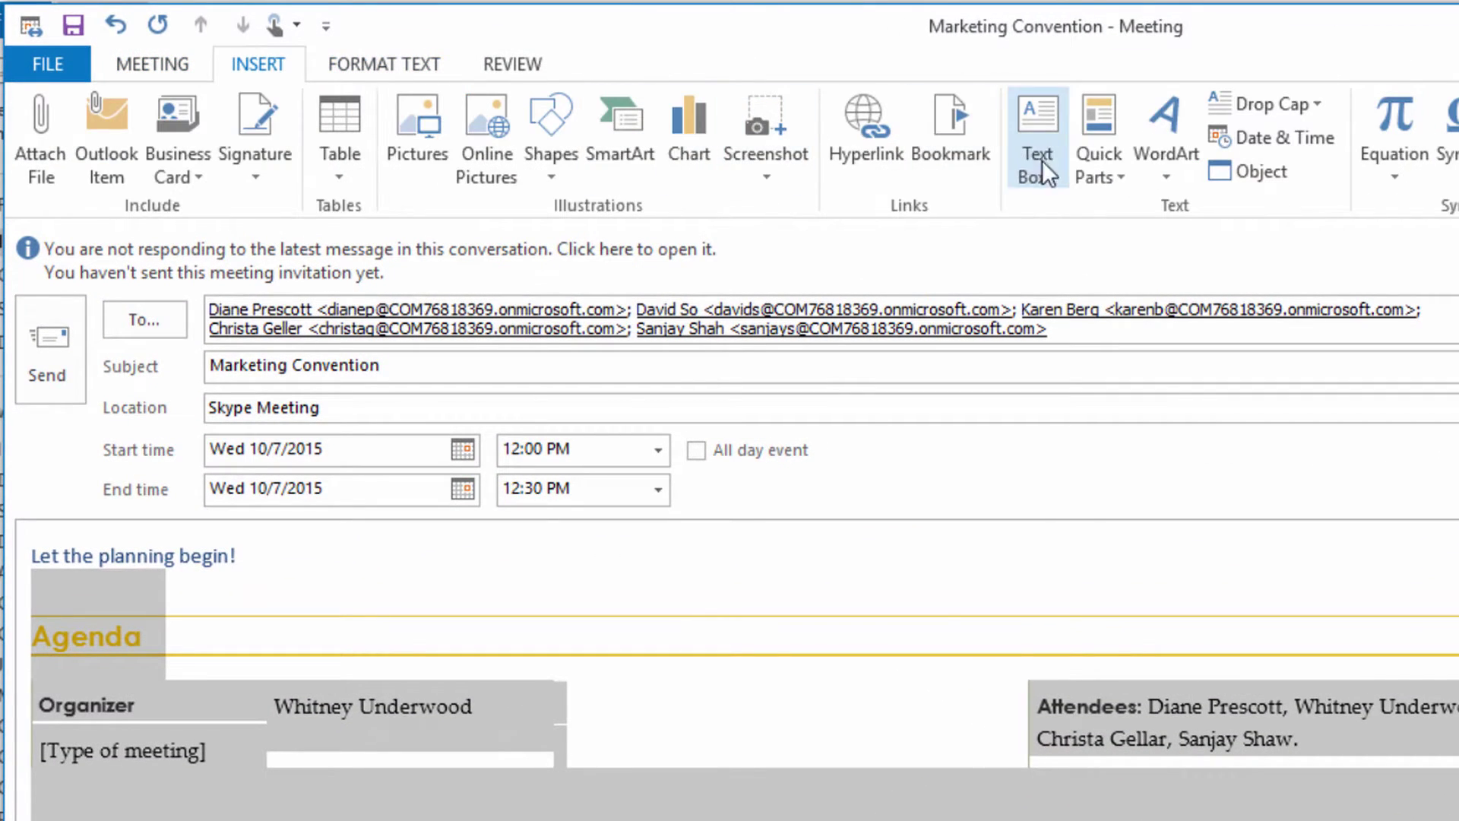
pyautogui.click(1119, 176)
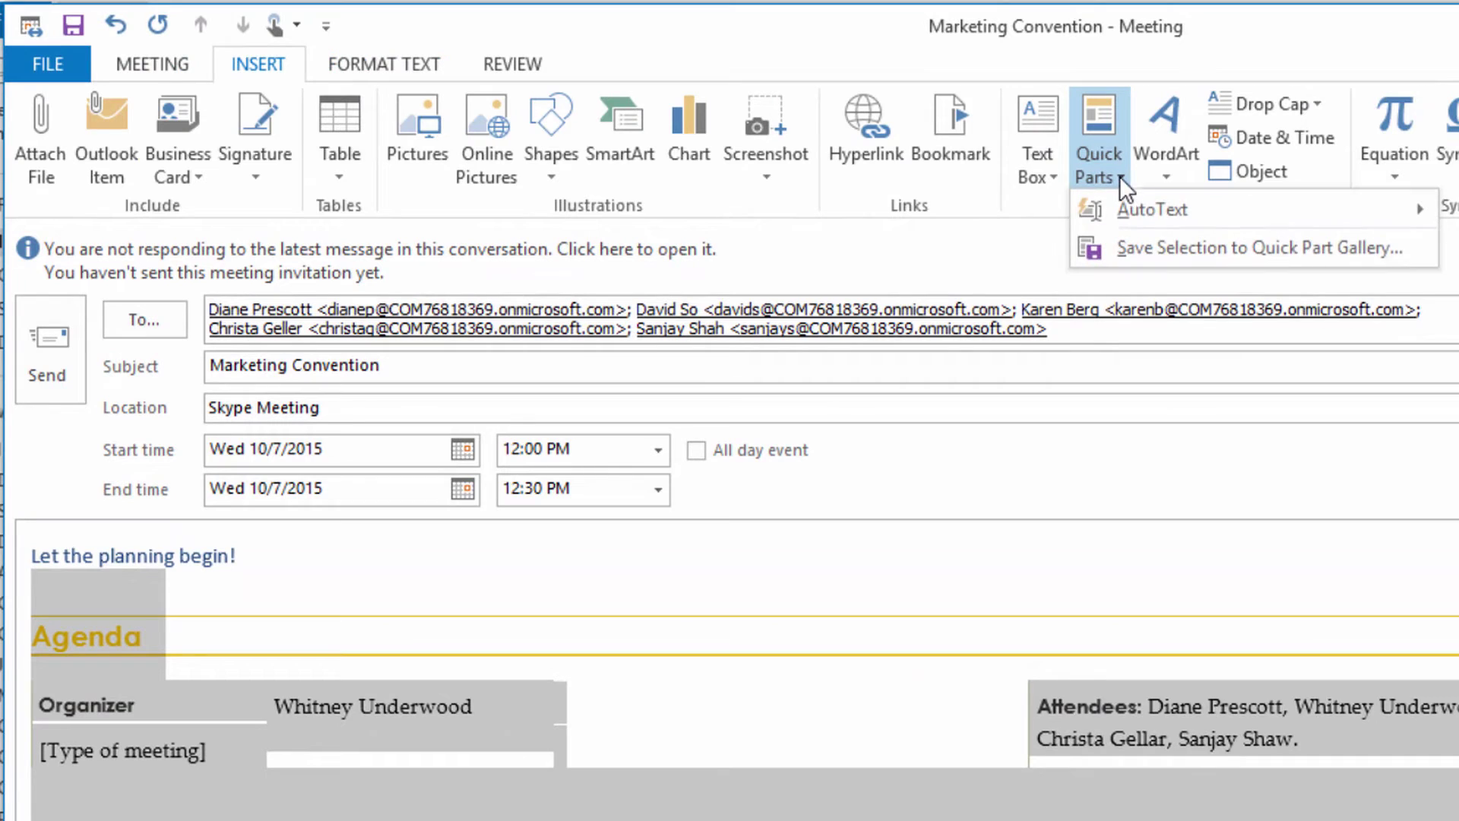
pyautogui.click(1407, 251)
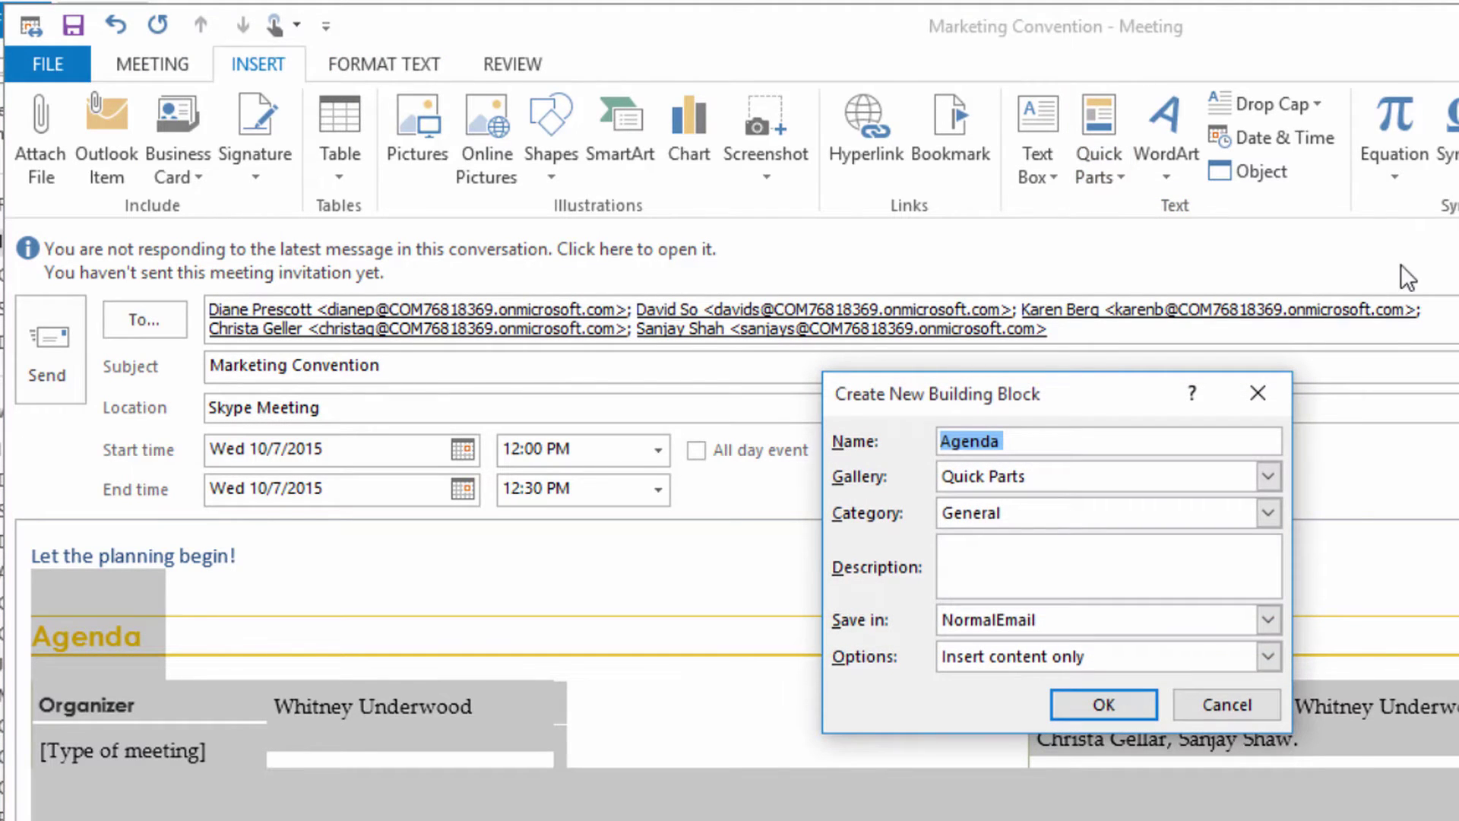
pyautogui.click(1274, 646)
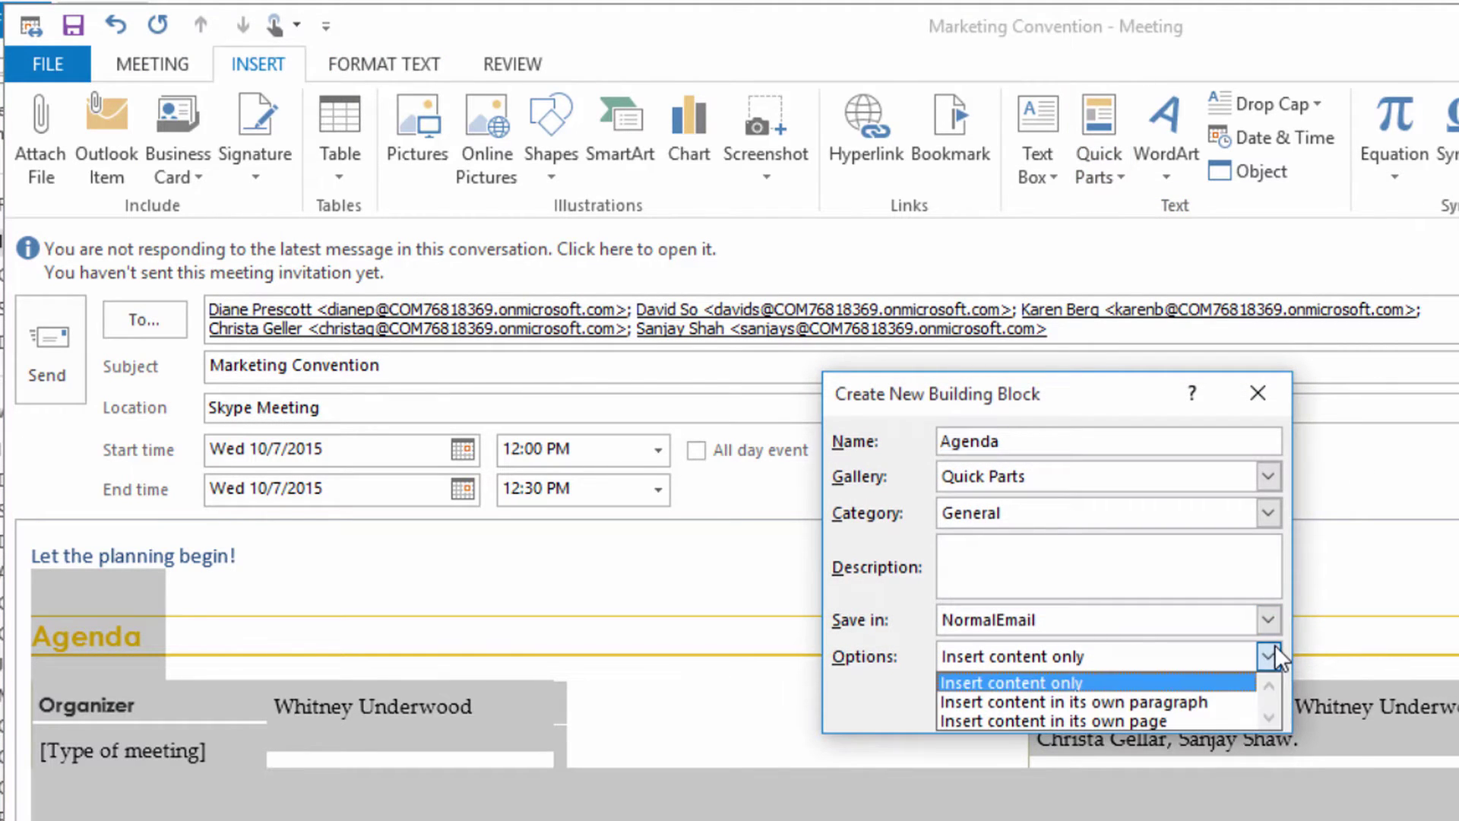
pyautogui.click(1222, 701)
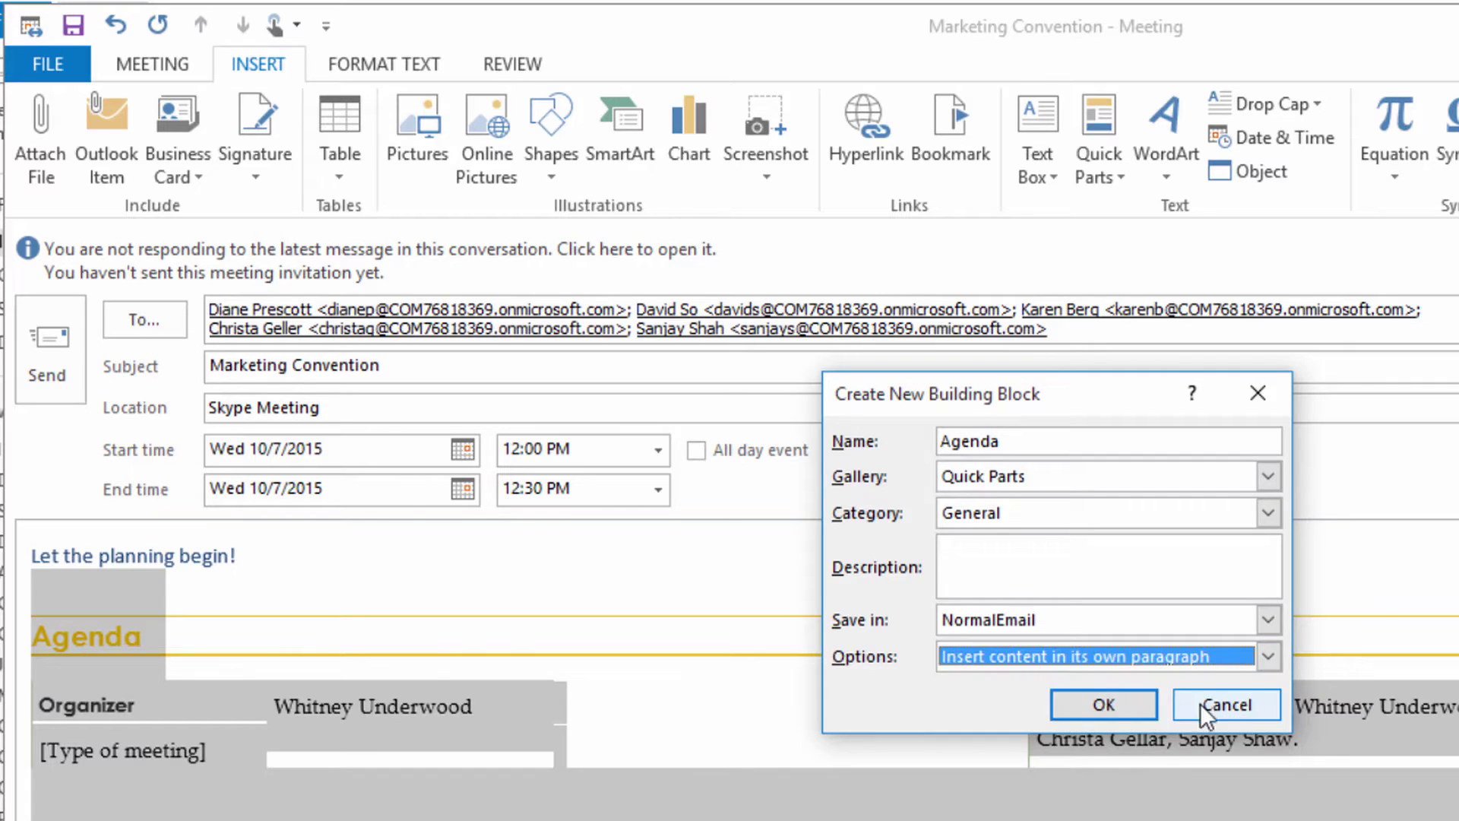
pyautogui.click(1141, 709)
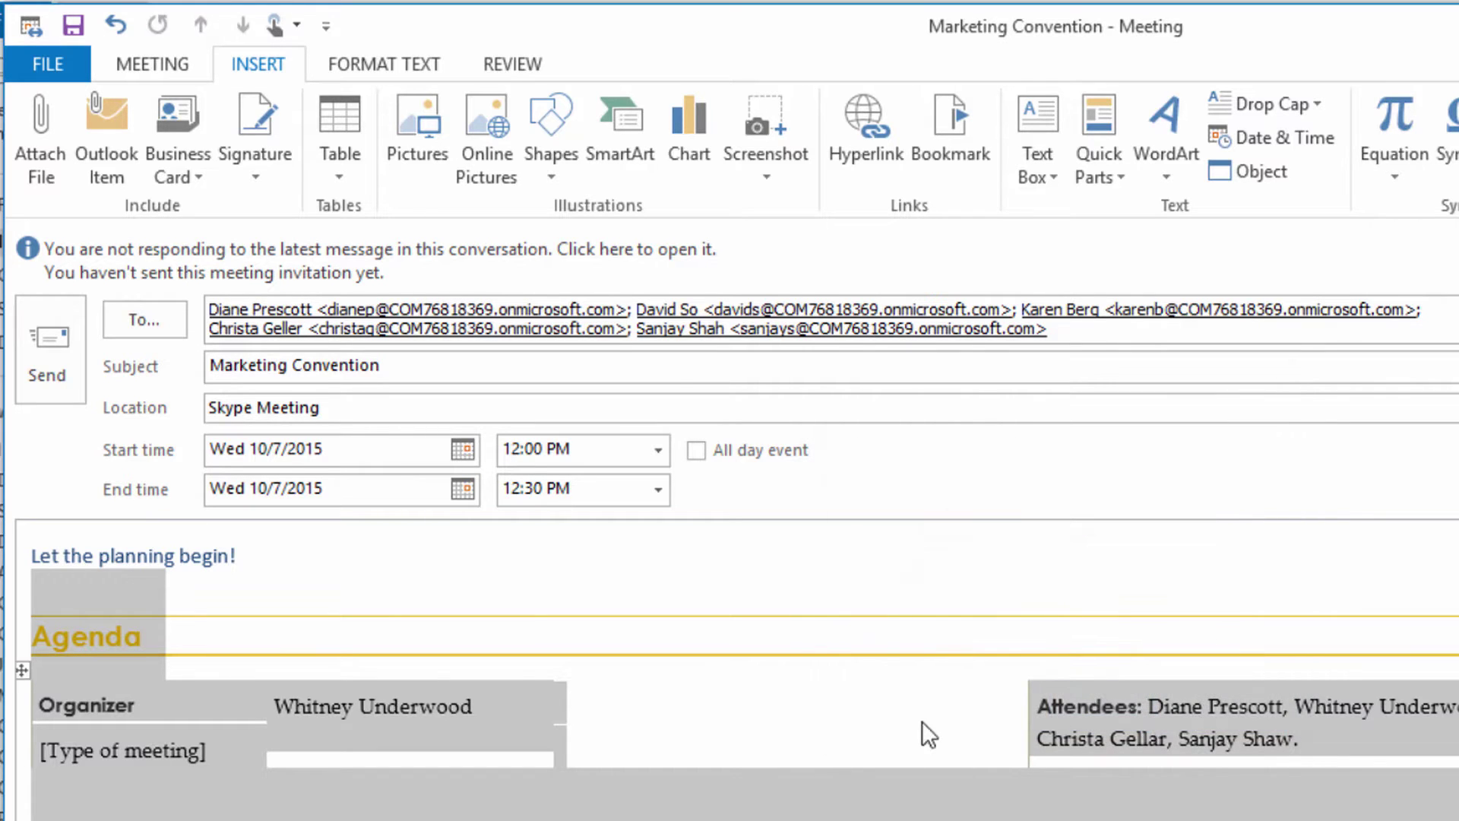
# Step: Replace the pasted table with the saved Agenda building block from Quick Parts
pyautogui.press('Delete')
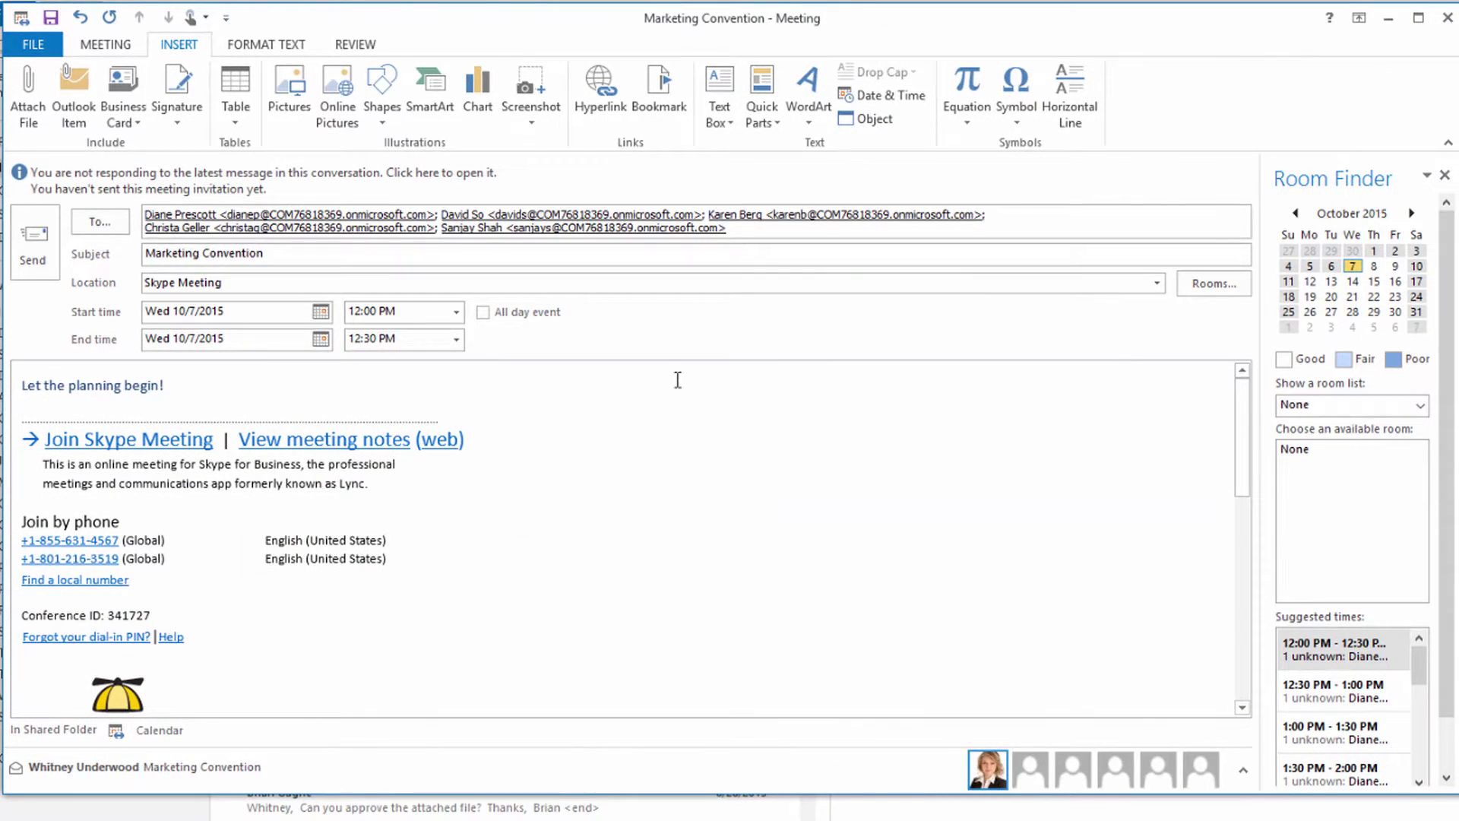
pyautogui.click(785, 114)
pyautogui.click(893, 269)
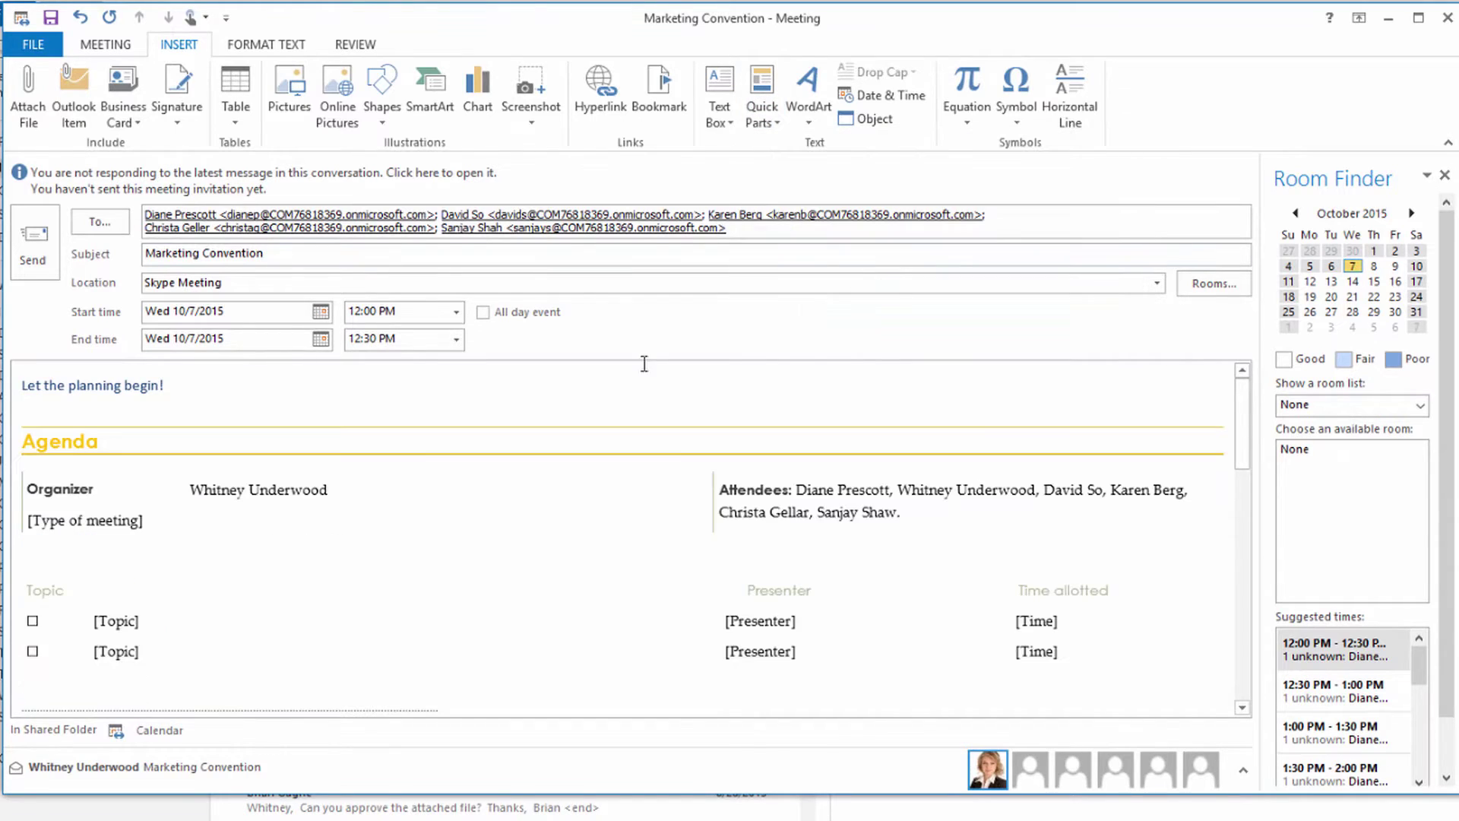
# Step: Fill in meeting type Planning and a Brainstorming topic presented by Team for 45 min
pyautogui.click(118, 532)
pyautogui.write('Planning')
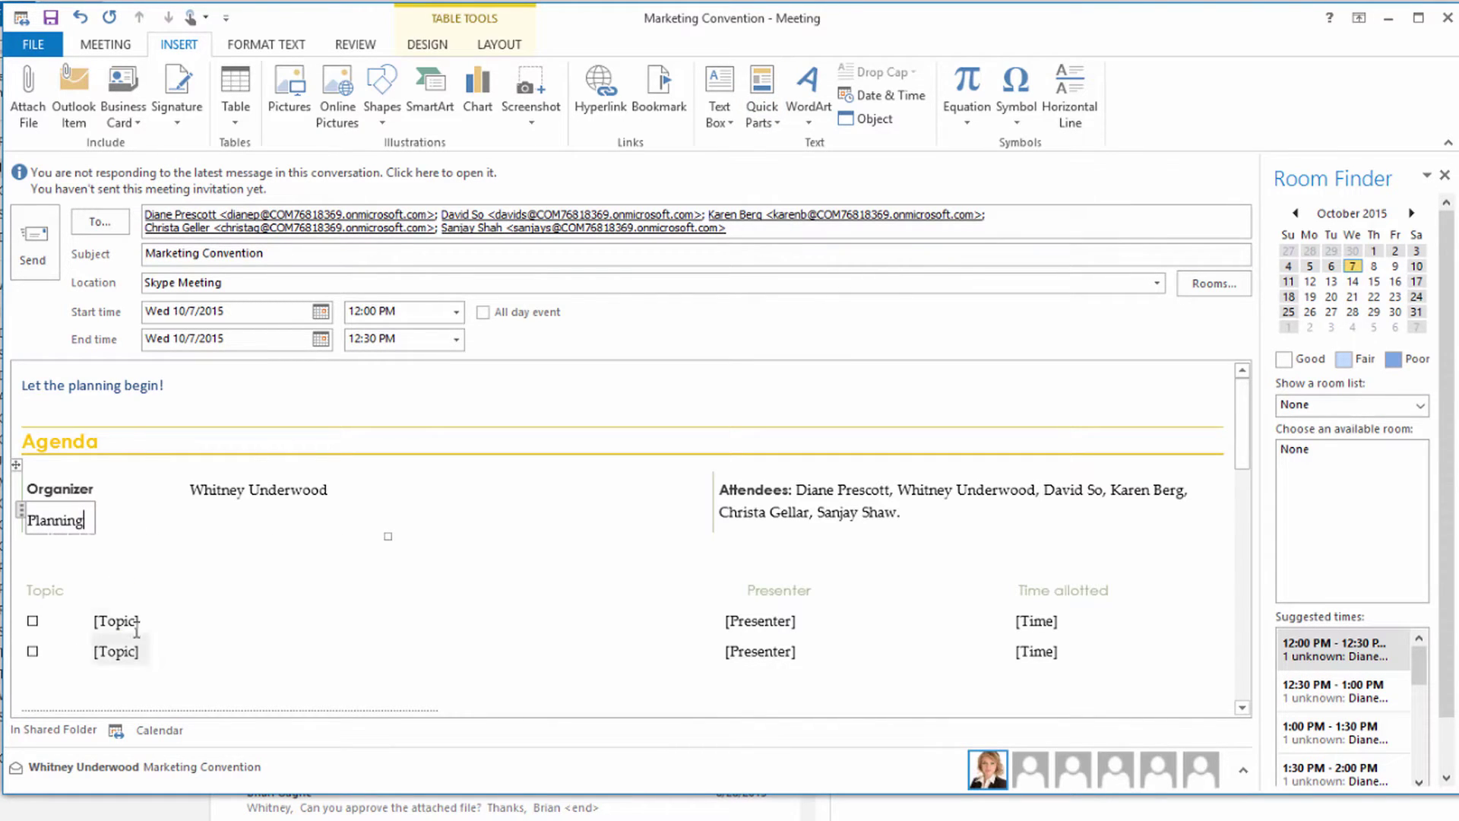
pyautogui.click(116, 620)
pyautogui.write('Brainstorming')
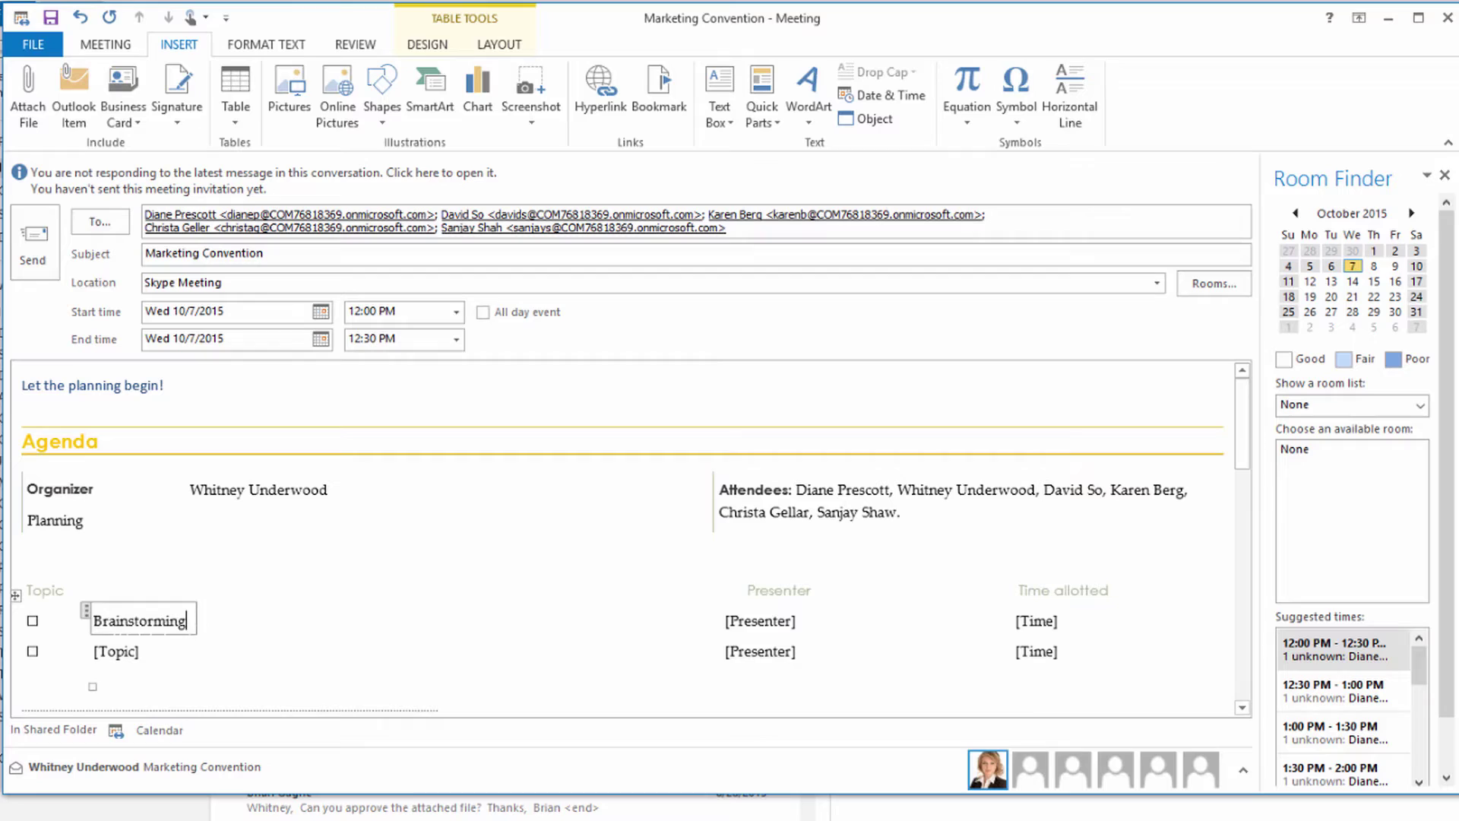
pyautogui.click(758, 623)
pyautogui.write('Team')
pyautogui.click(1050, 624)
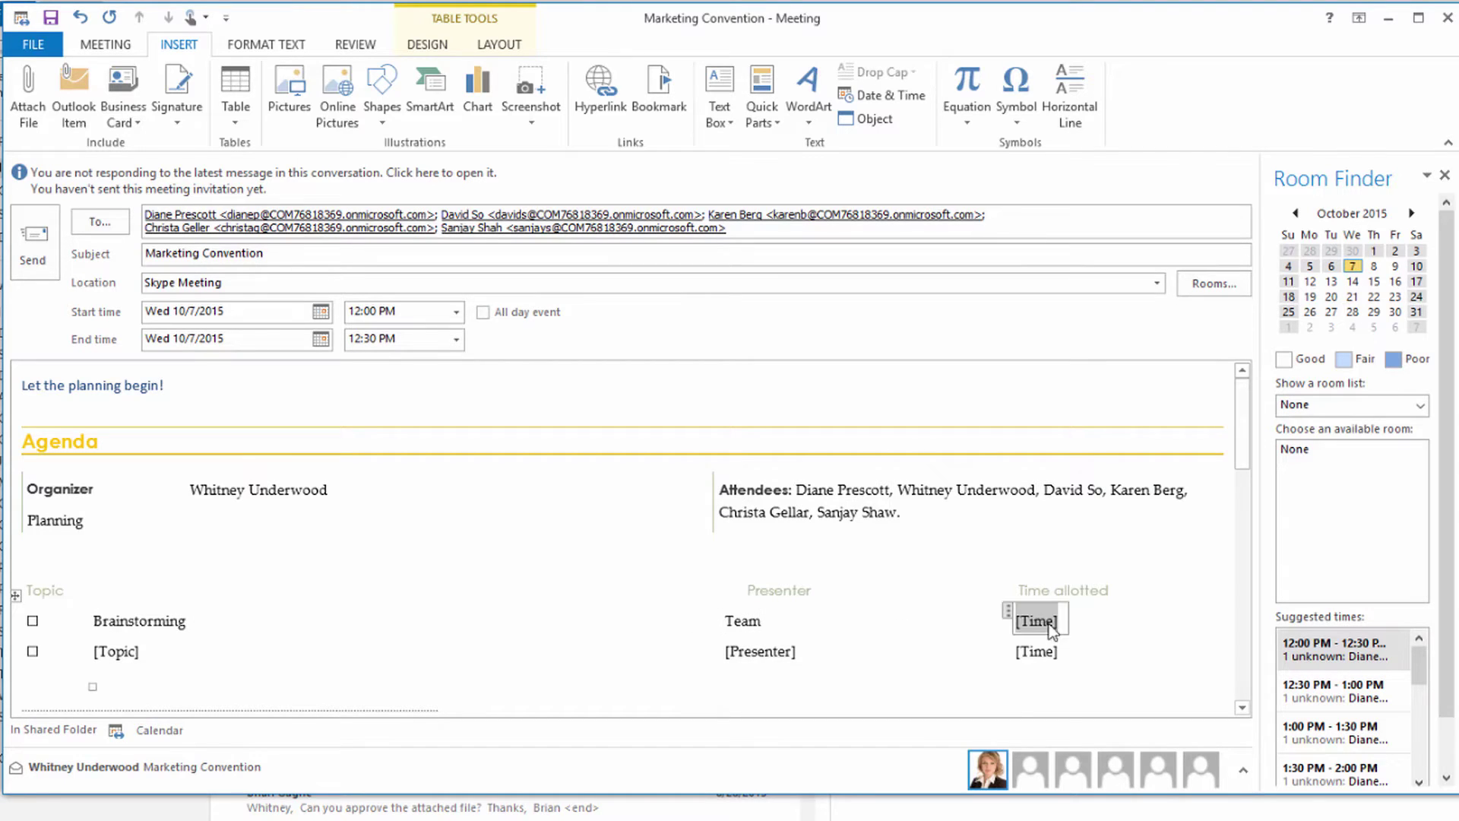
pyautogui.write('45 min')
# Step: Add a second topic, Assignments, with the presenter's name and 15 min
pyautogui.click(147, 652)
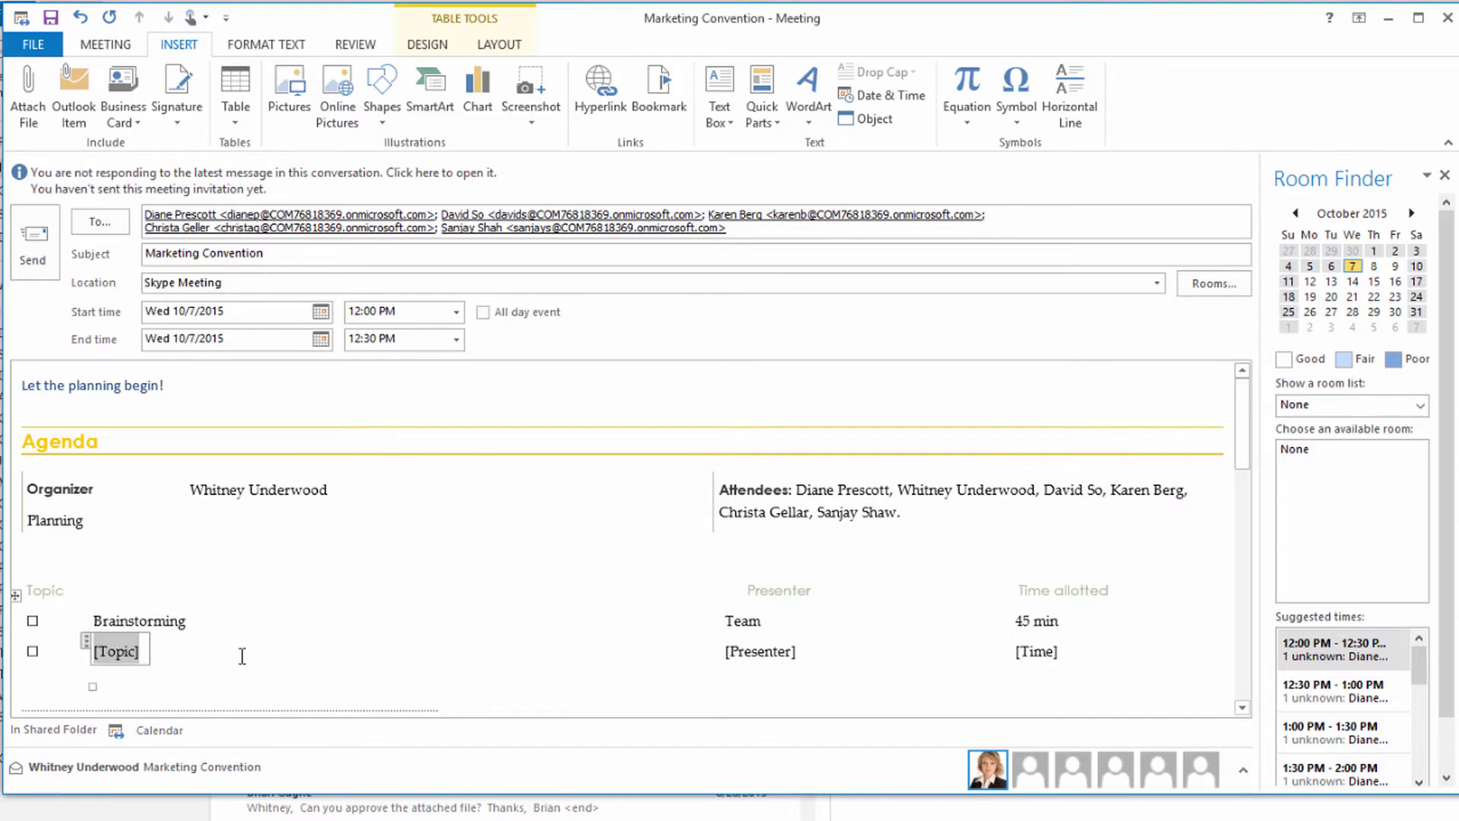
pyautogui.write('Assignments')
pyautogui.click(753, 651)
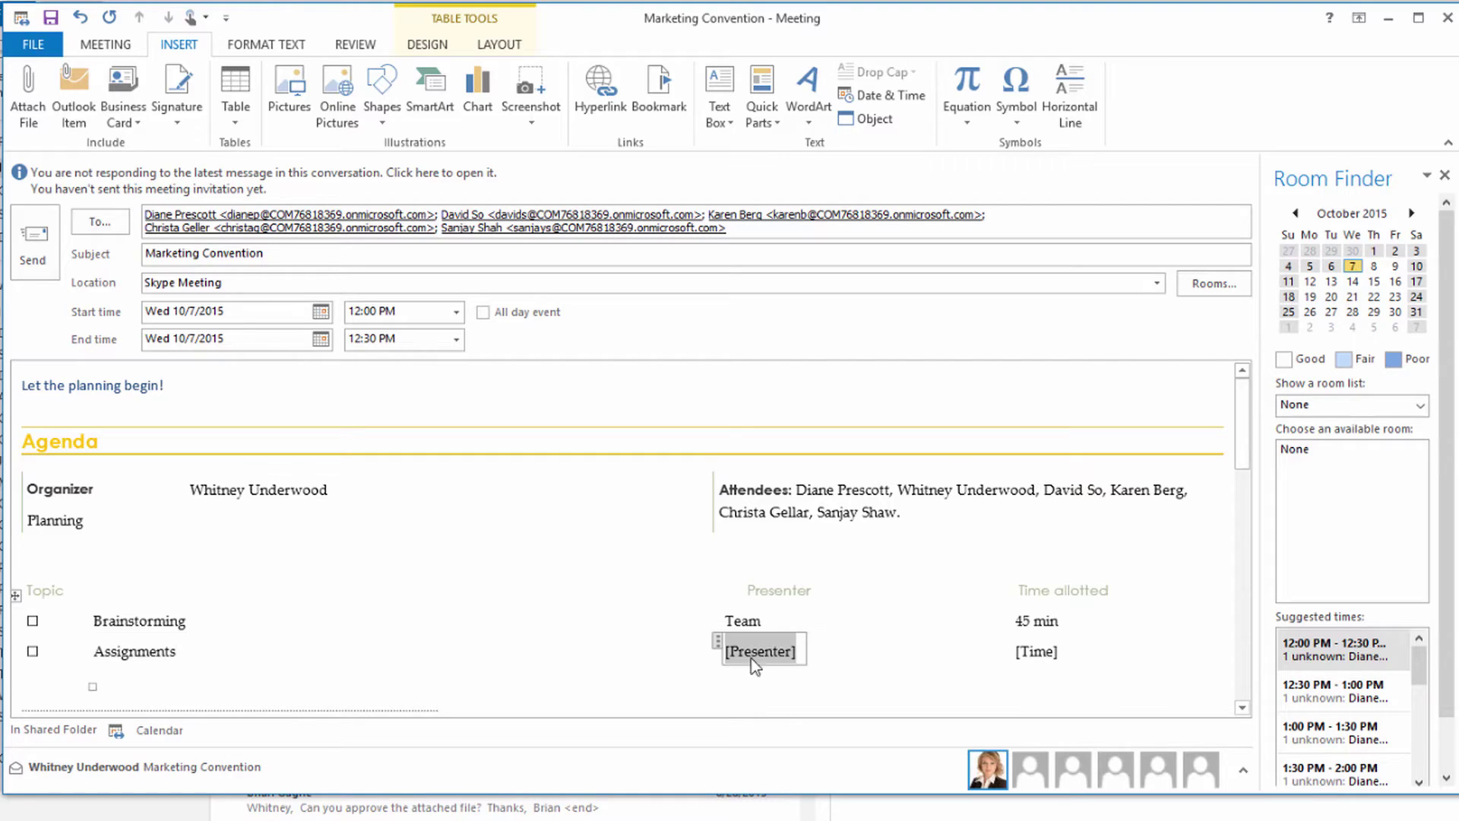
pyautogui.write('Diane')
pyautogui.press('Tab')
pyautogui.write('15 min')
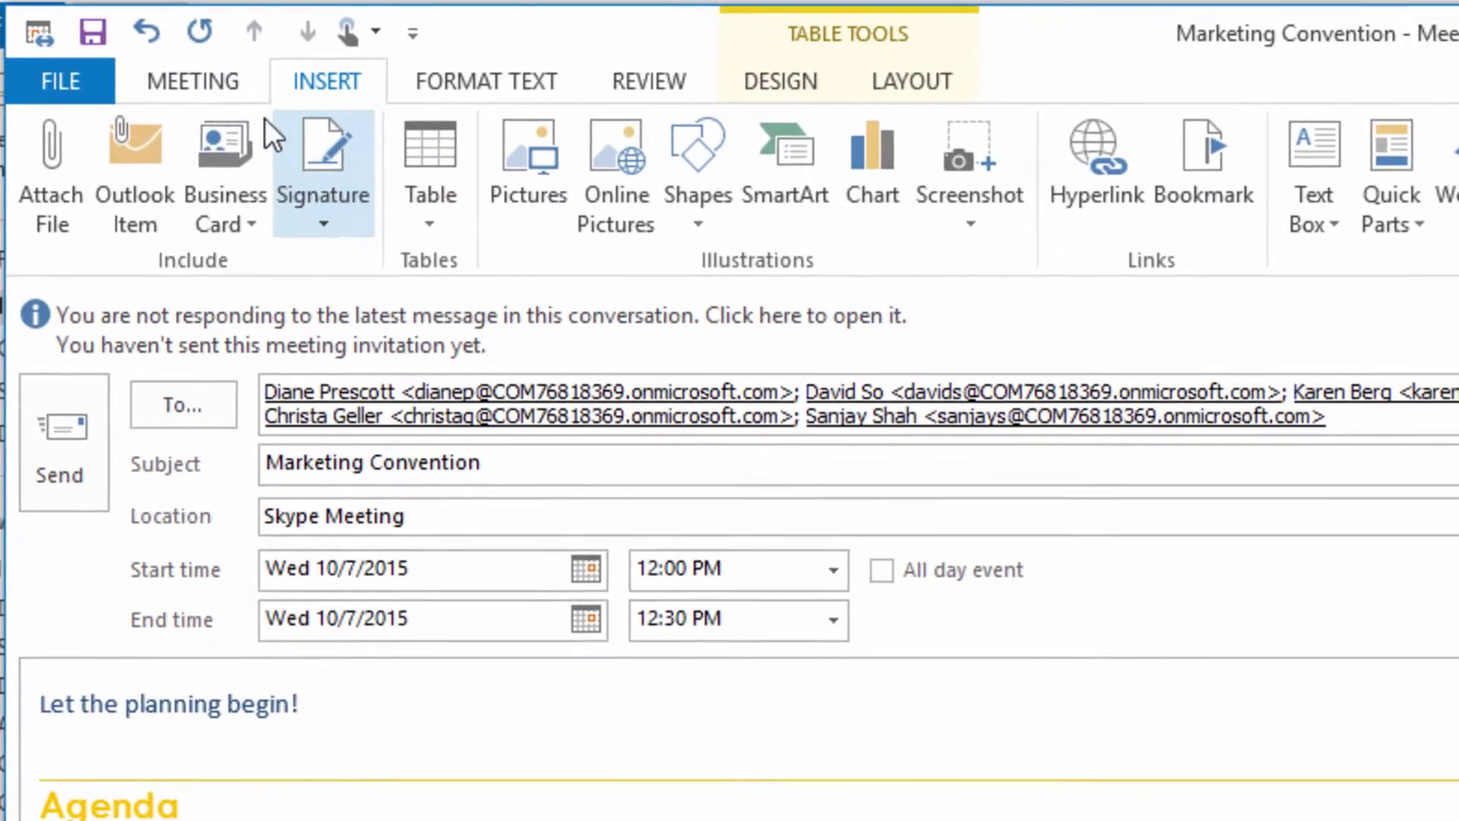
# Step: Extend the meeting to 12:00–1:00 PM in Scheduling Assistant and send the invitation
pyautogui.click(129, 48)
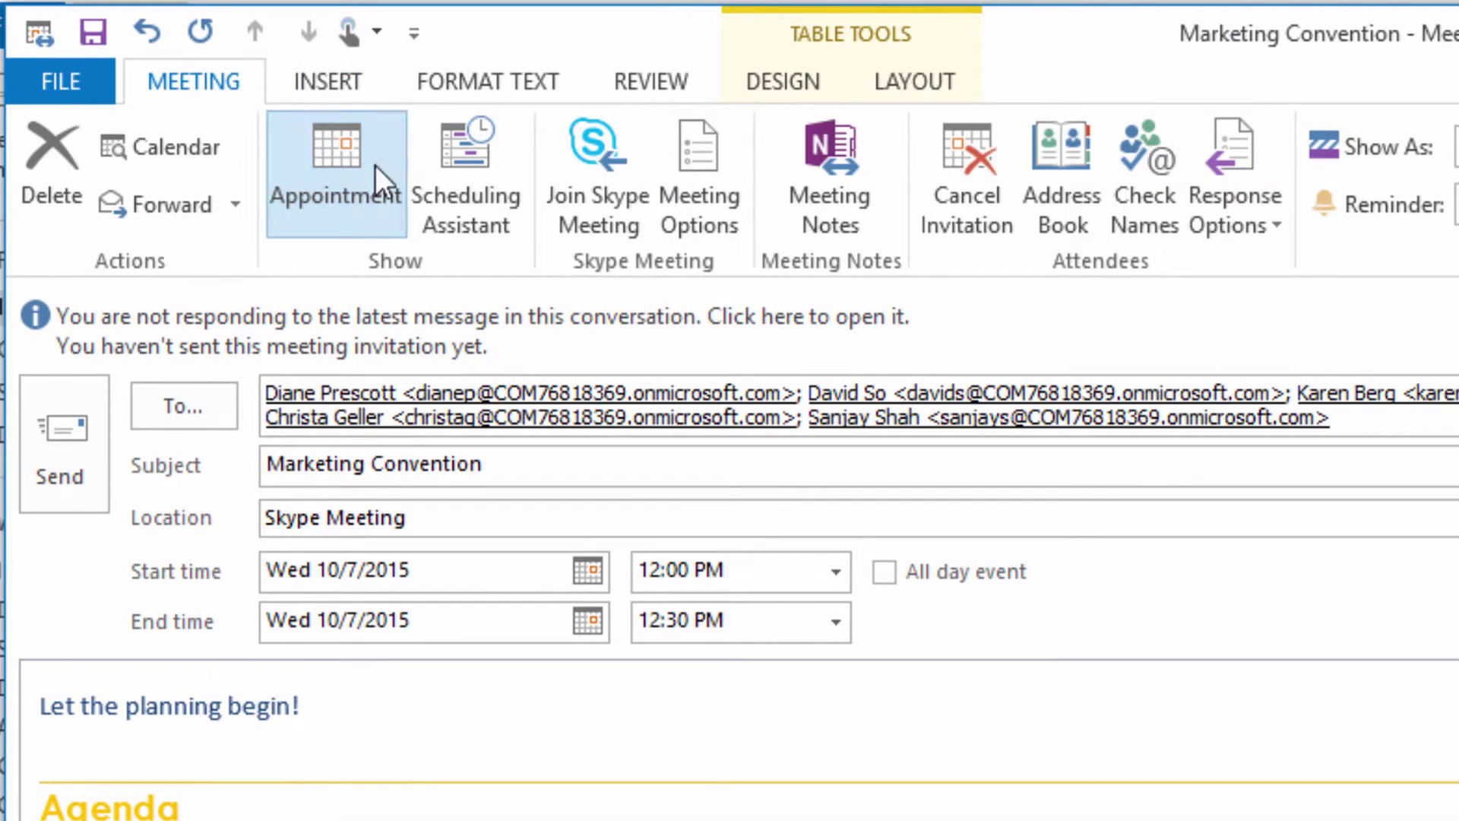
pyautogui.click(514, 221)
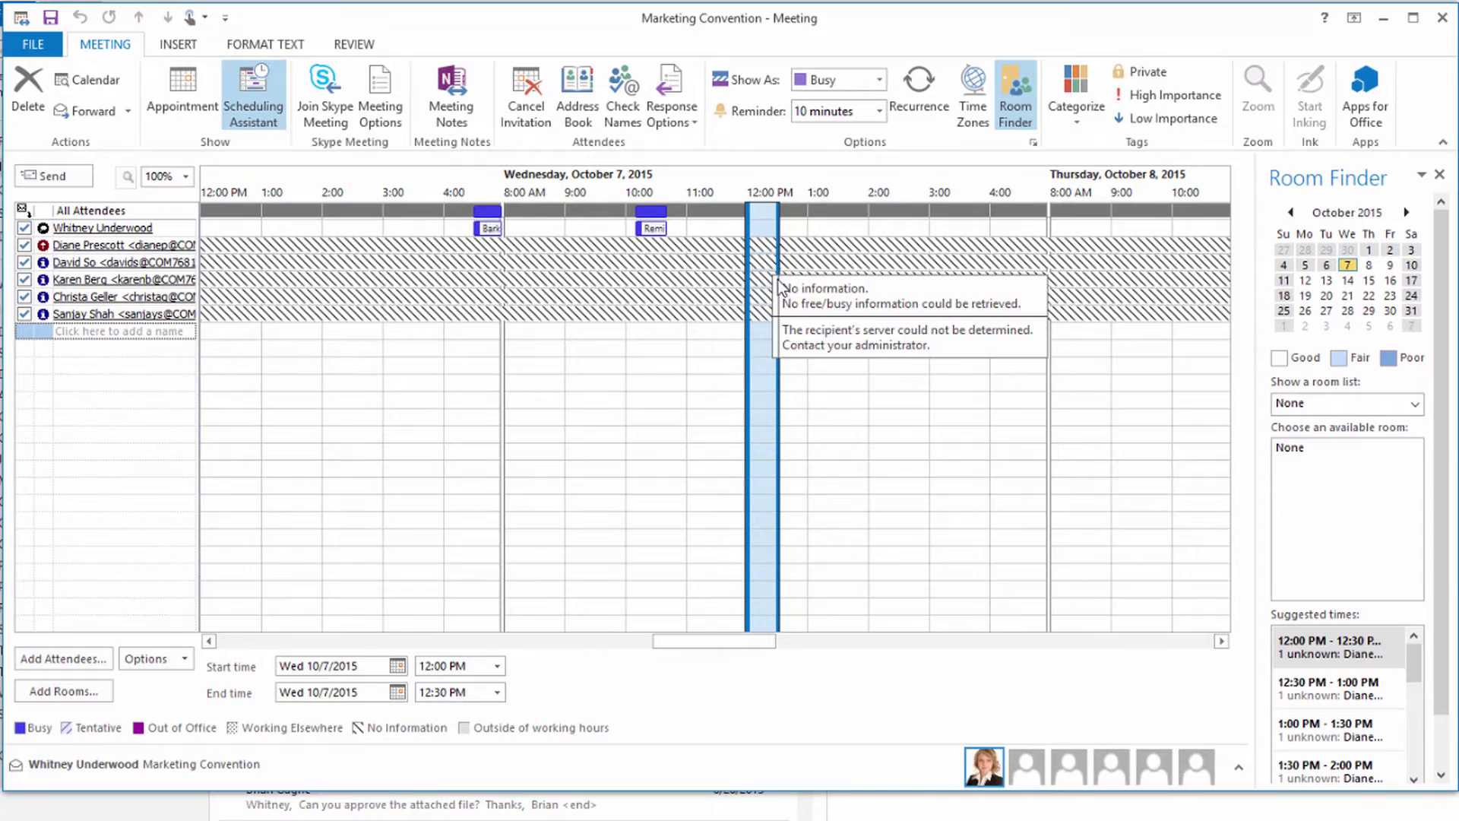
pyautogui.moveTo(778, 235); pyautogui.dragTo(803, 236)
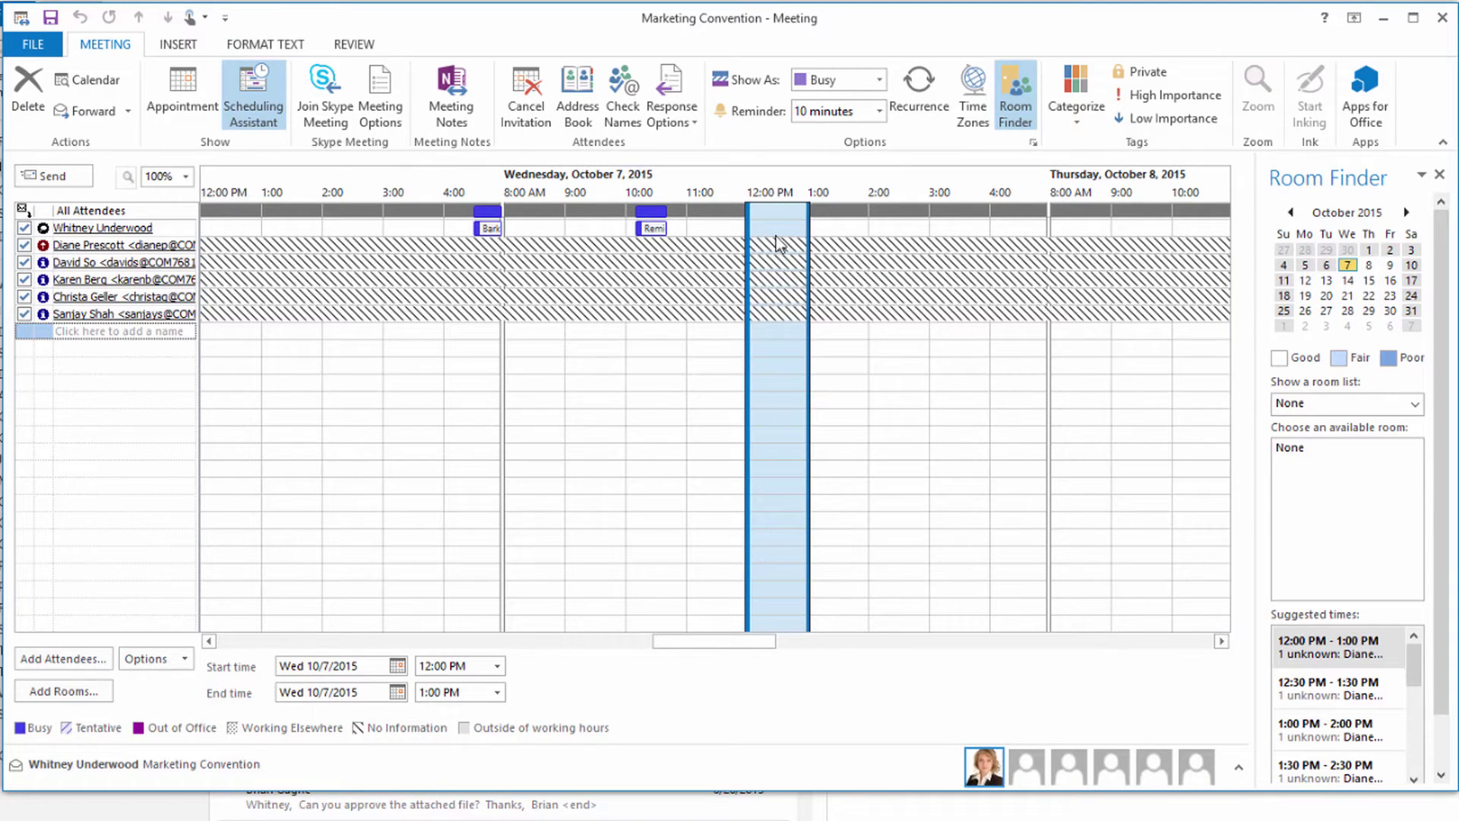
pyautogui.click(84, 176)
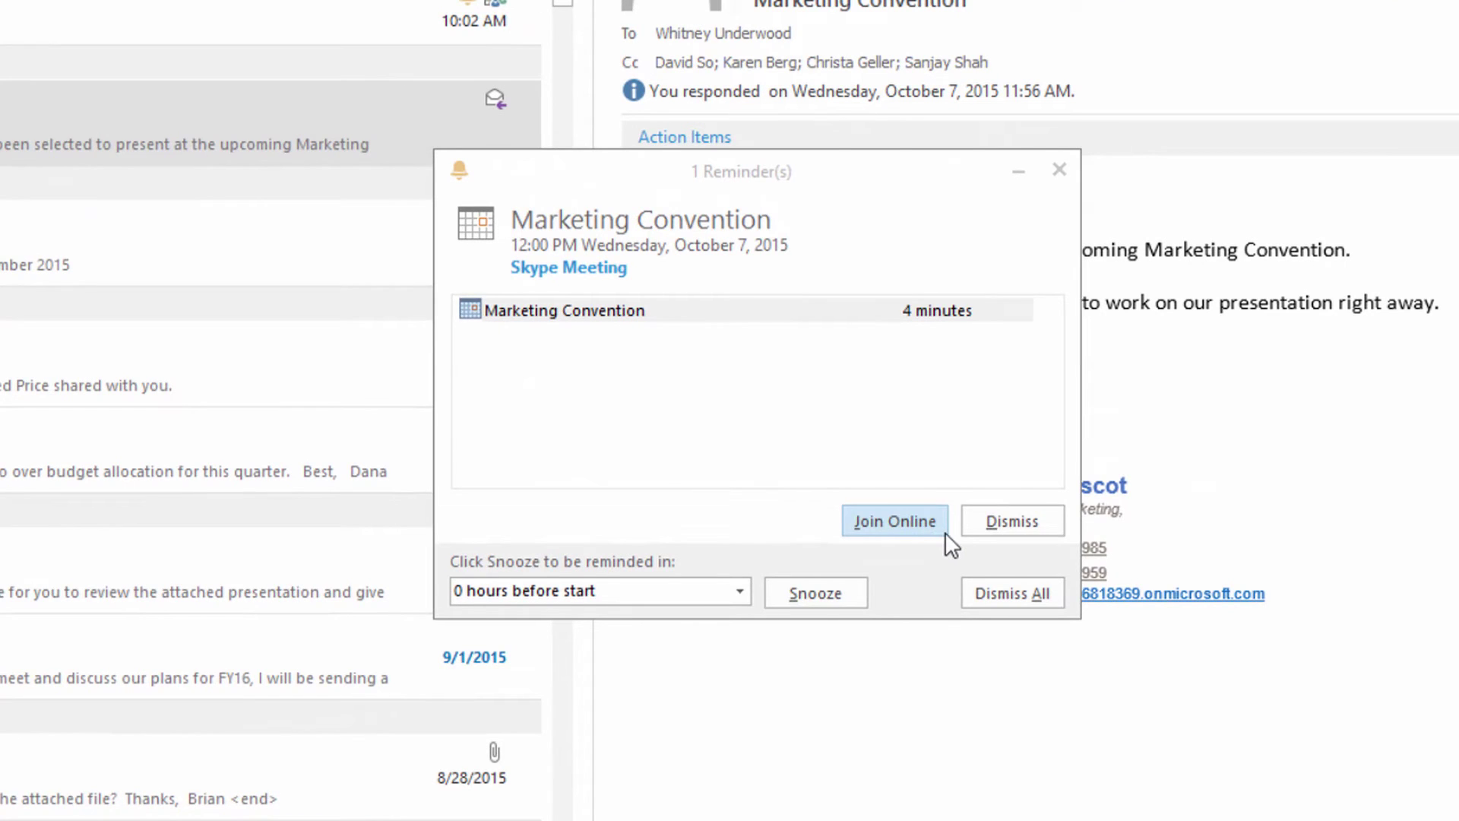
# Step: Join the Skype meeting with audio and post a greeting to the other participant in chat
pyautogui.click(945, 531)
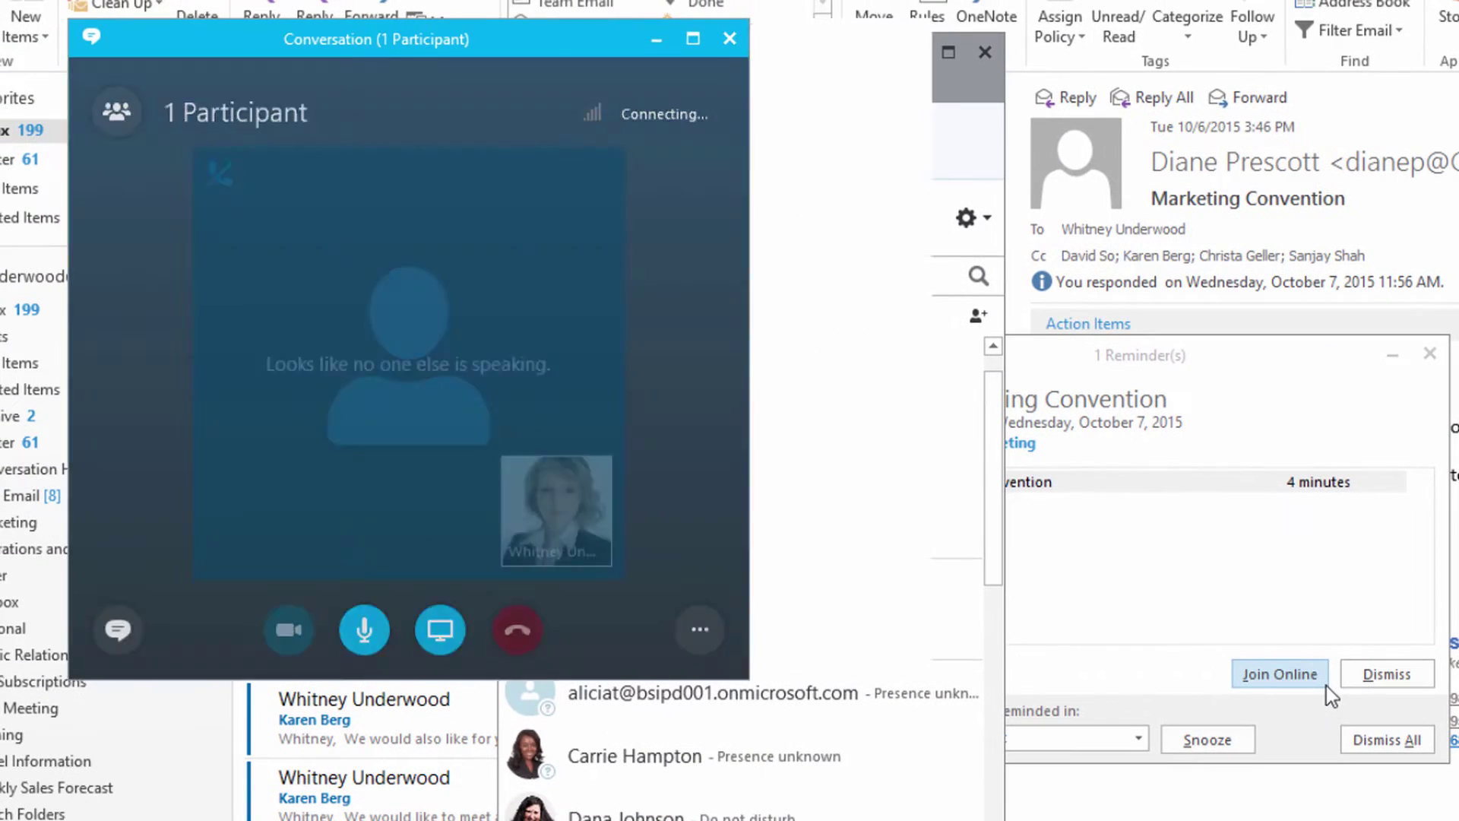
pyautogui.click(536, 507)
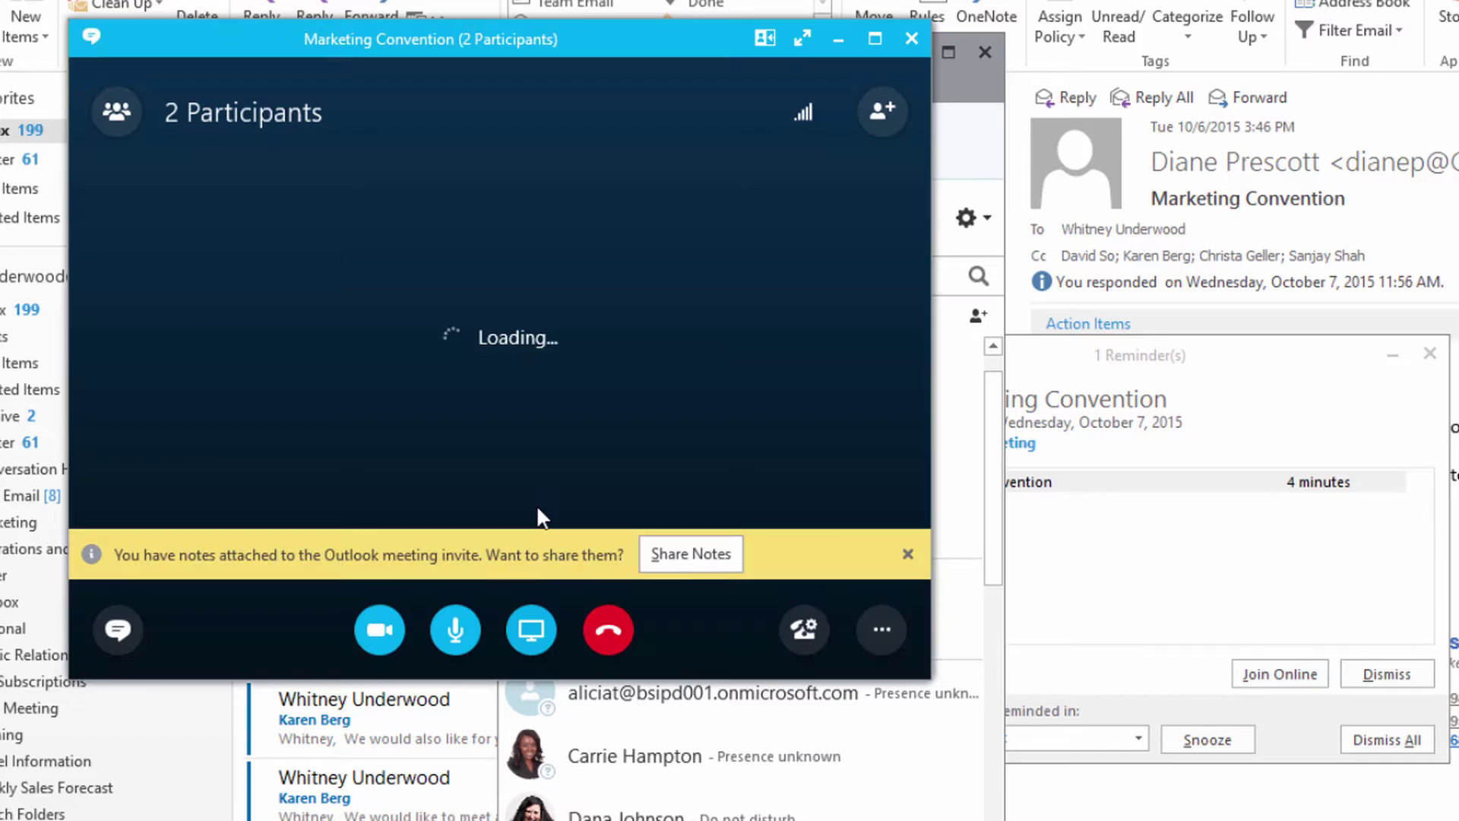
pyautogui.click(122, 633)
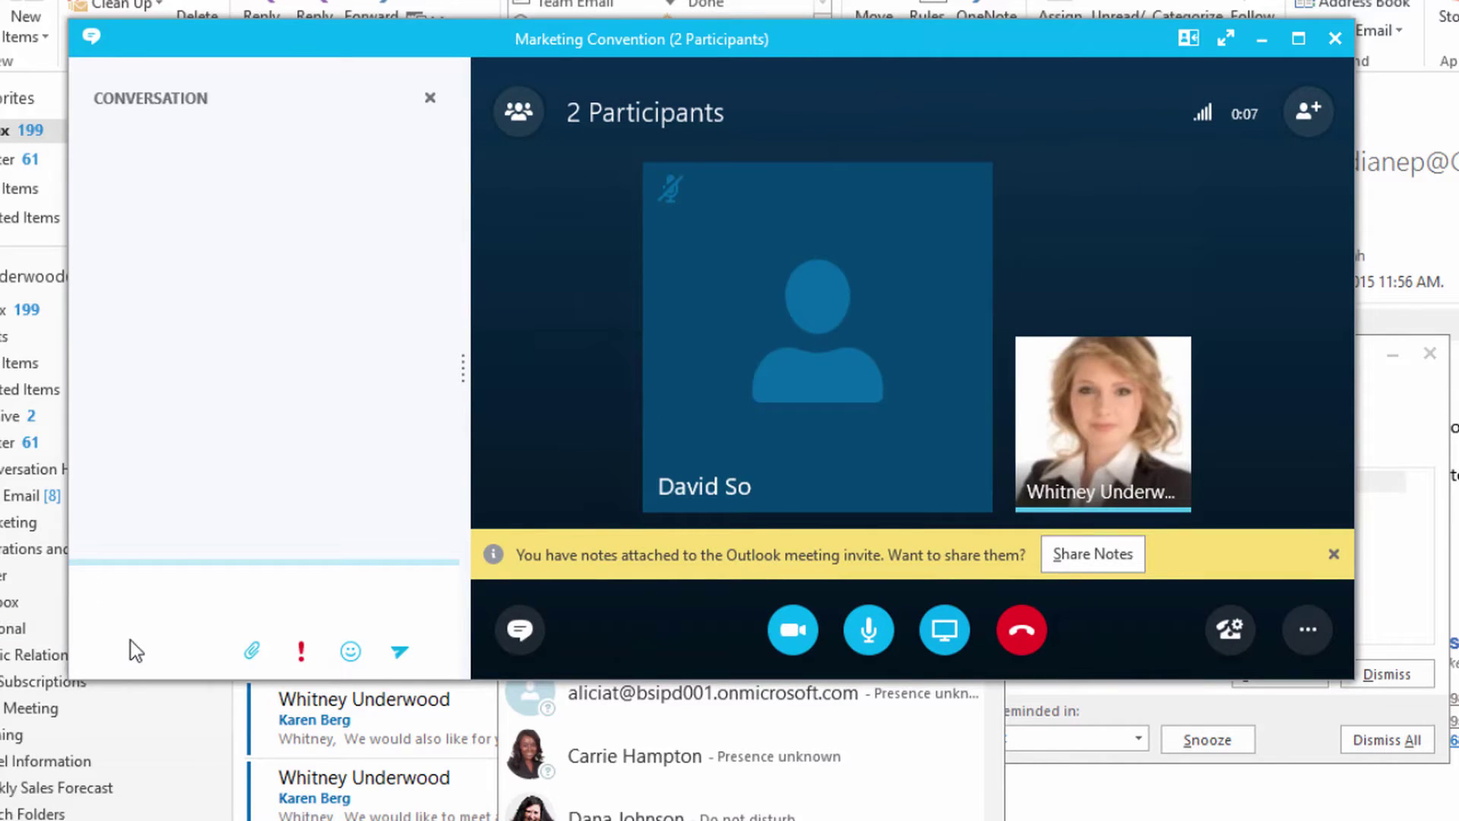
pyautogui.write('Hi David!')
pyautogui.press('Return')
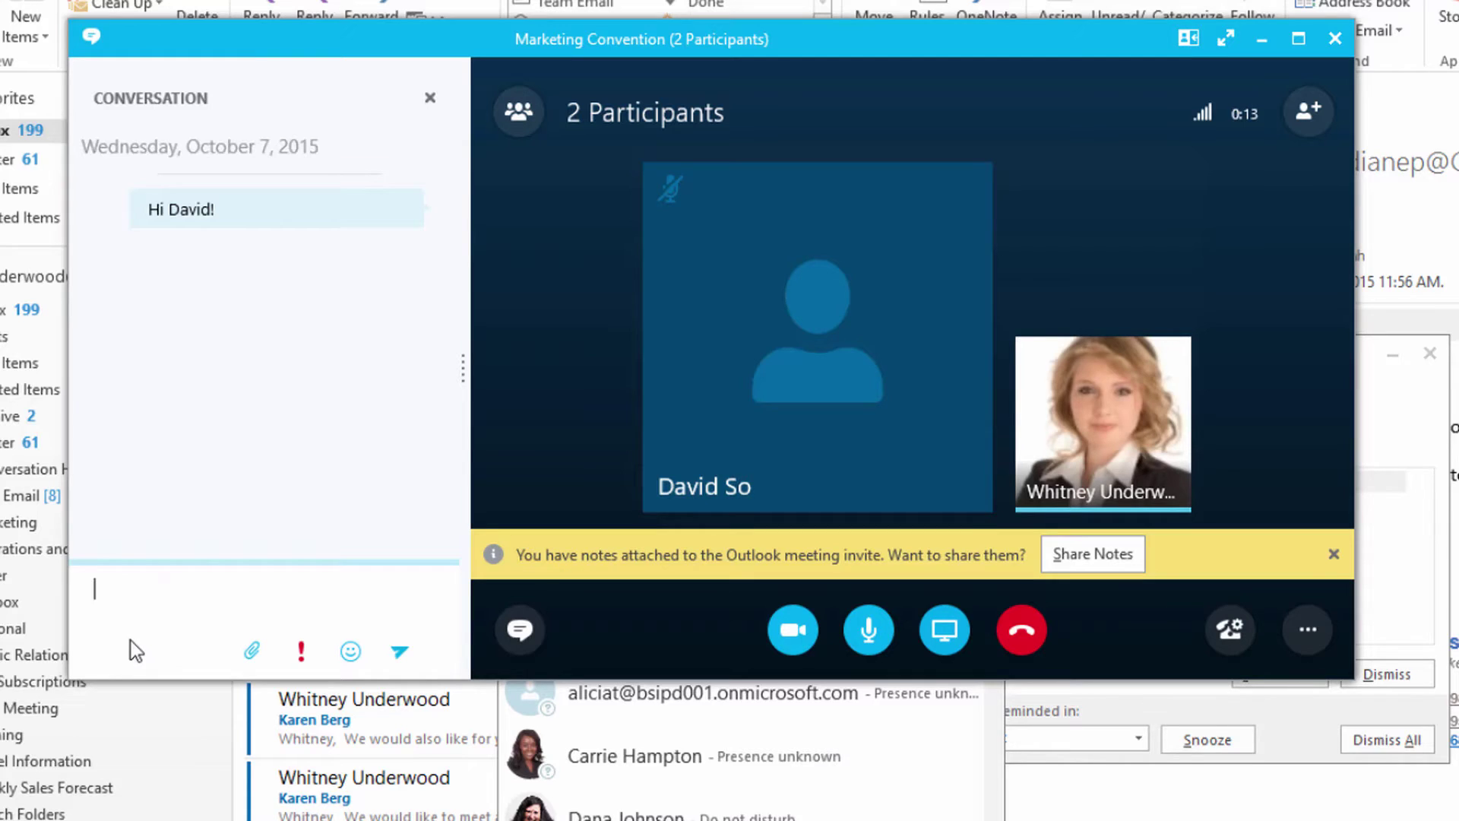
pyautogui.click(945, 630)
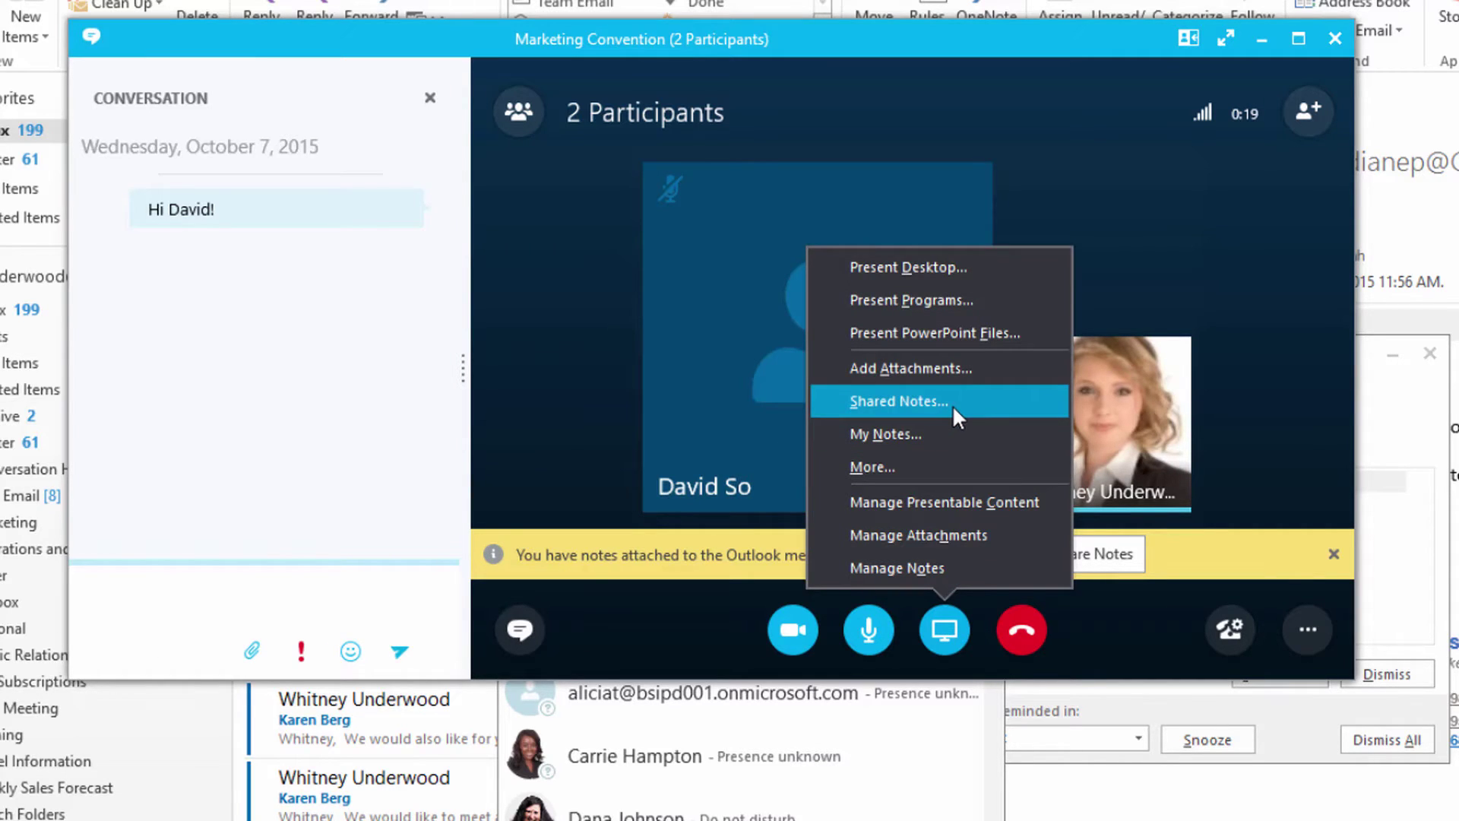
# Step: Share the 'Marketing Convention' OneNote page as the meeting's shared notes
pyautogui.click(899, 401)
pyautogui.write('Marketing Convention')
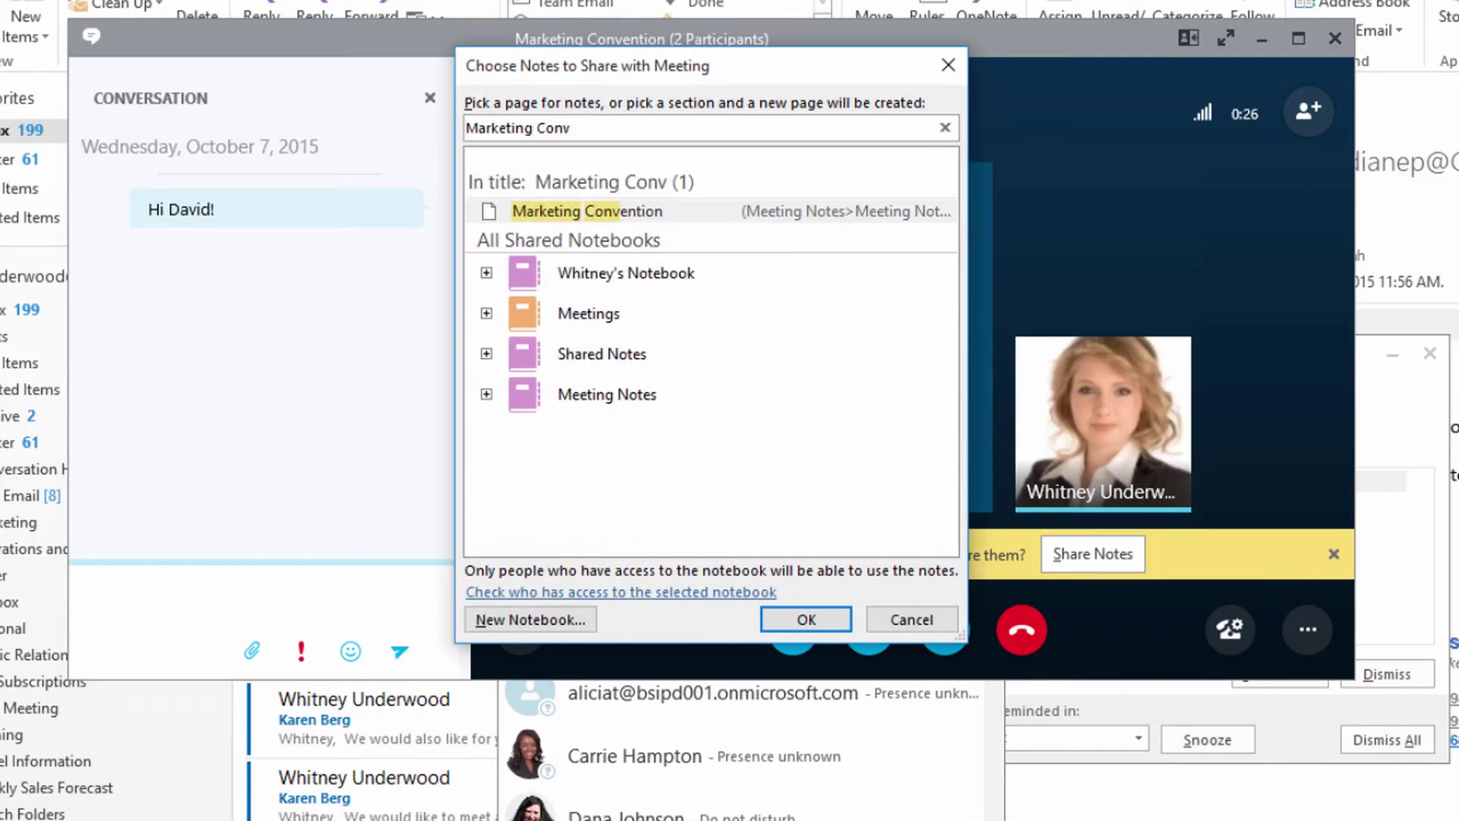
pyautogui.click(824, 613)
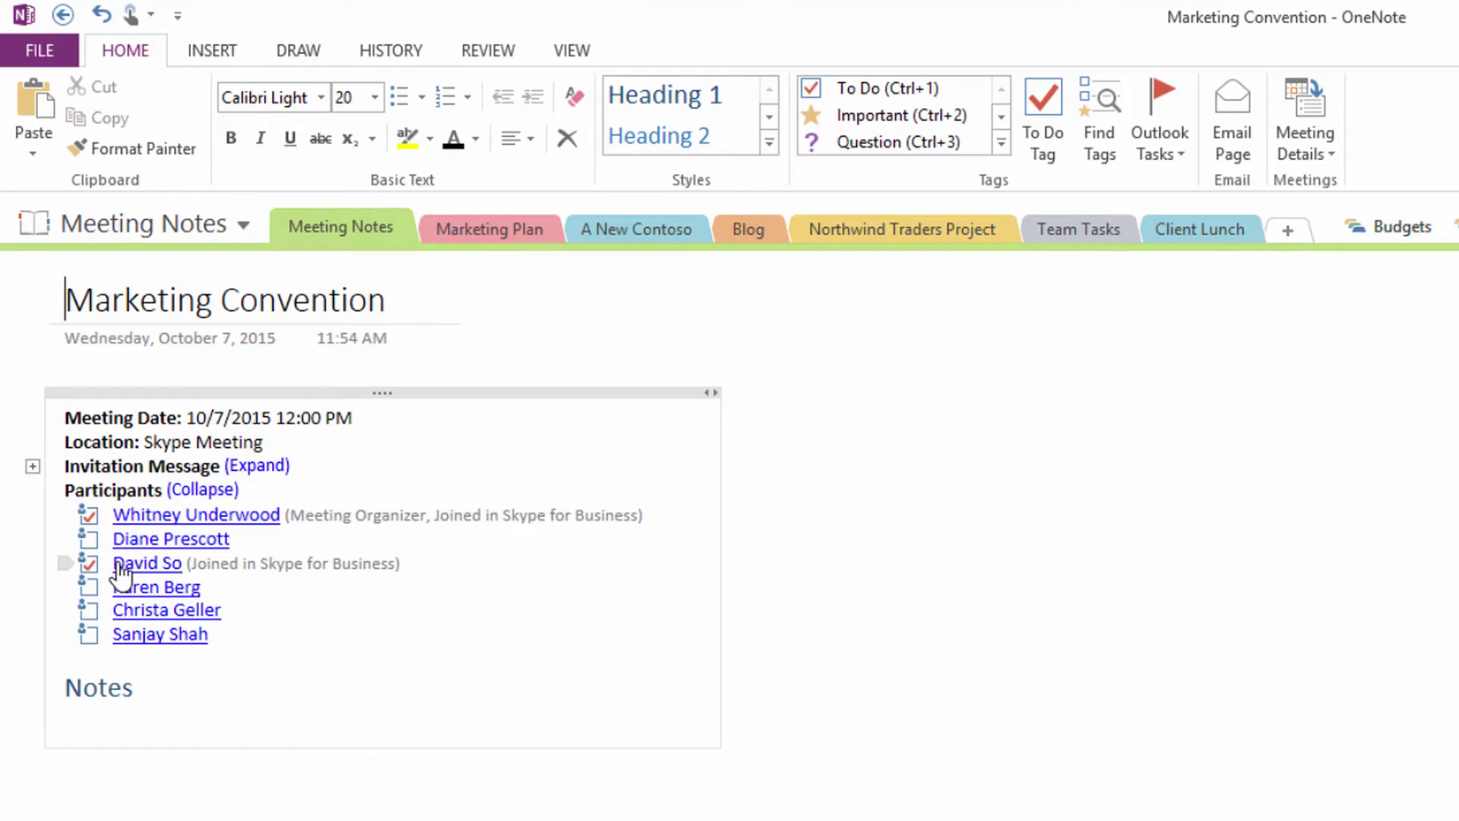
# Step: Add a note about coordinating travel with a colleague under Notes, flagged as a Next Week Outlook task
pyautogui.moveTo(121, 575)
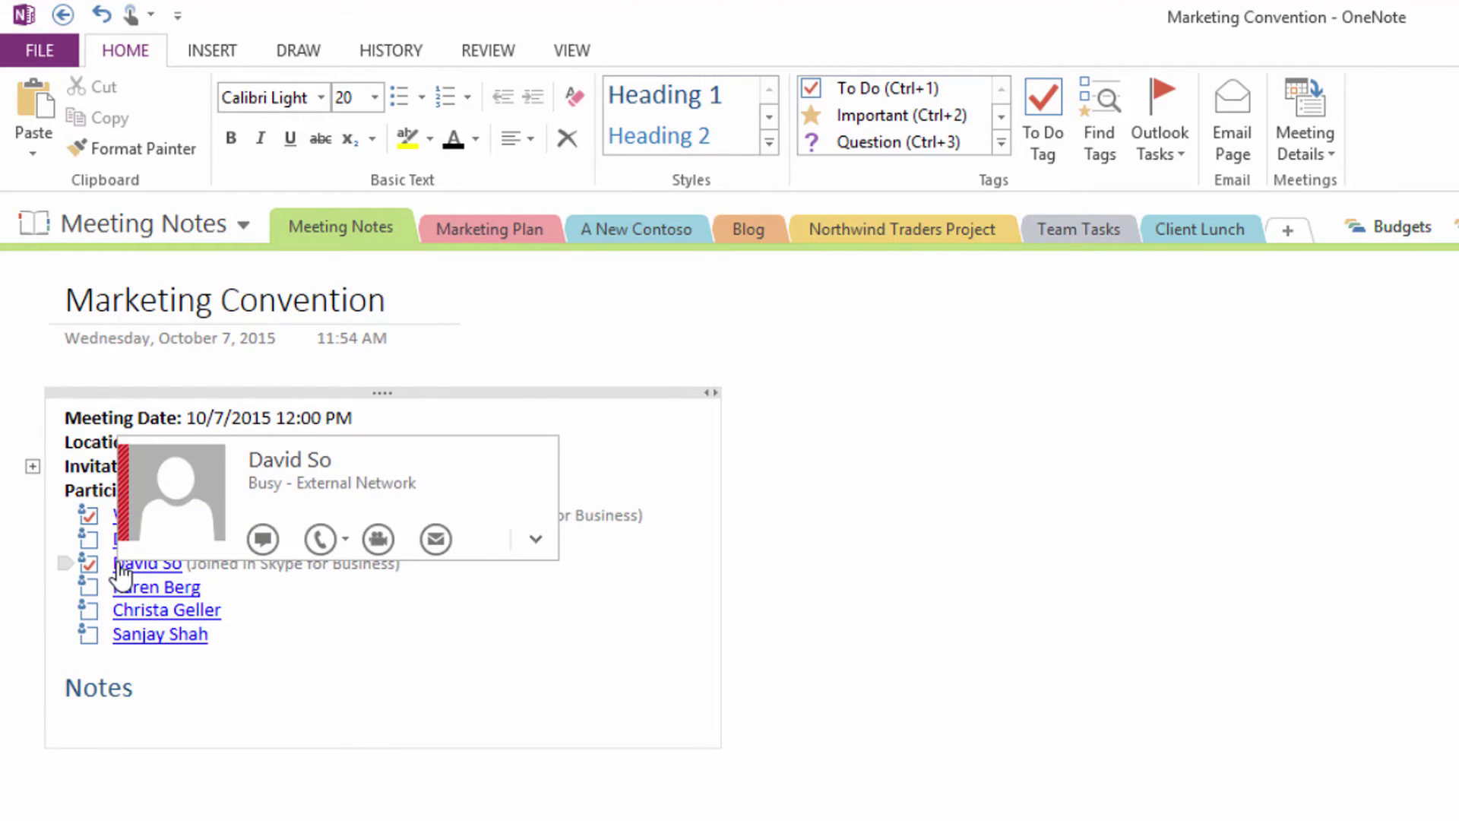
pyautogui.click(79, 716)
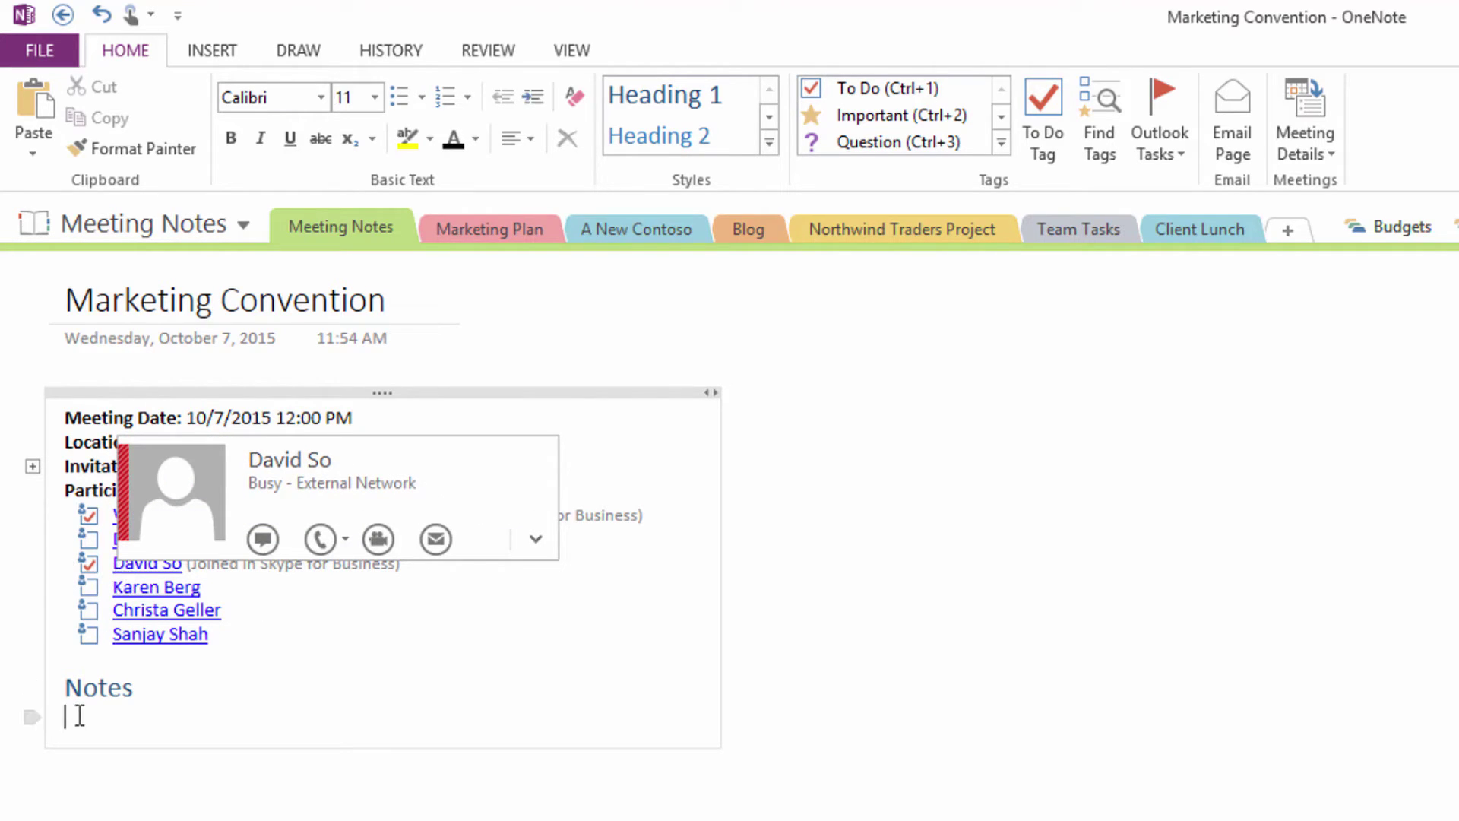
pyautogui.write('Coordinate tr')
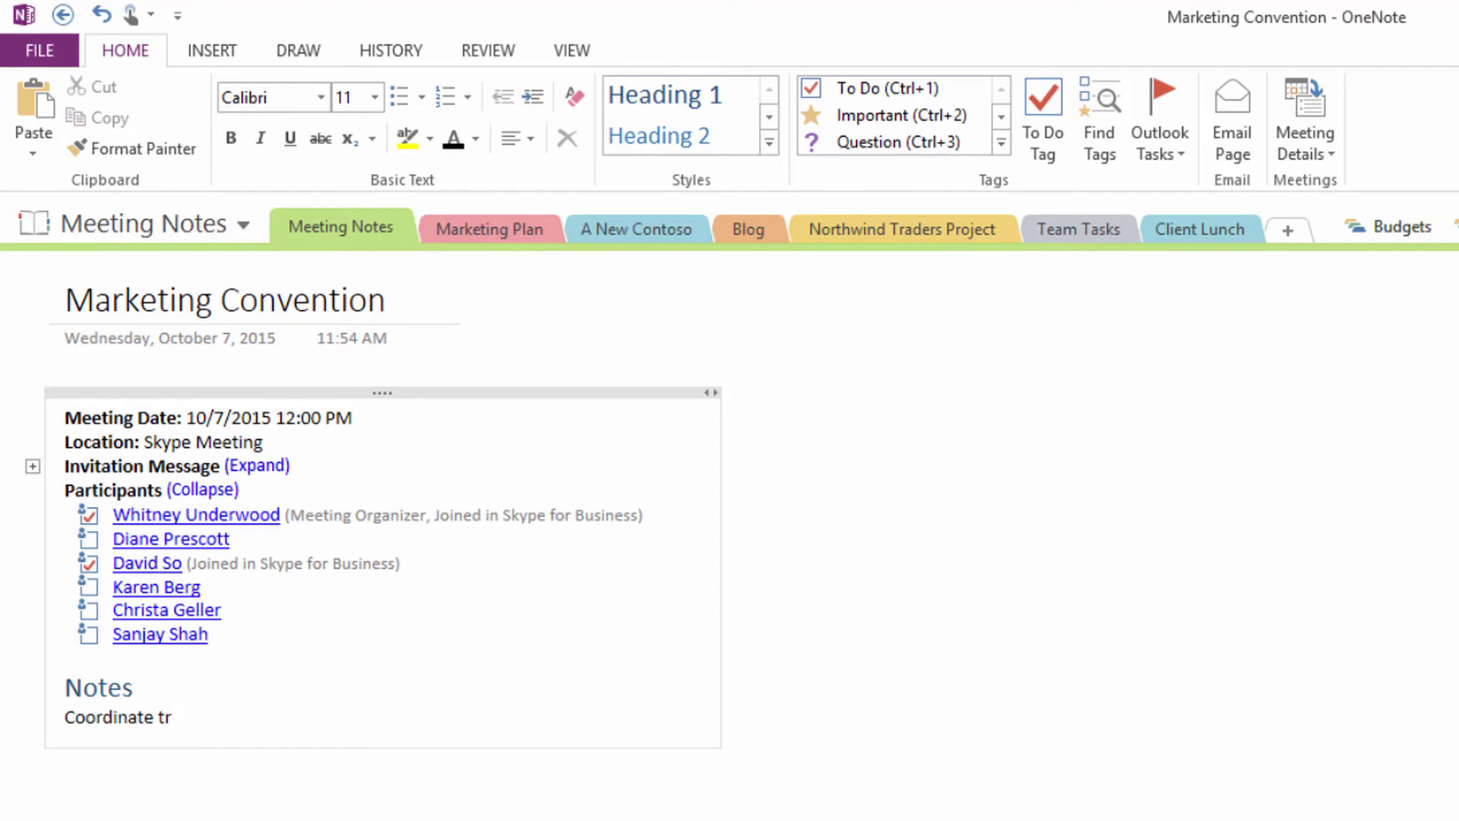
pyautogui.write('avel with Jim')
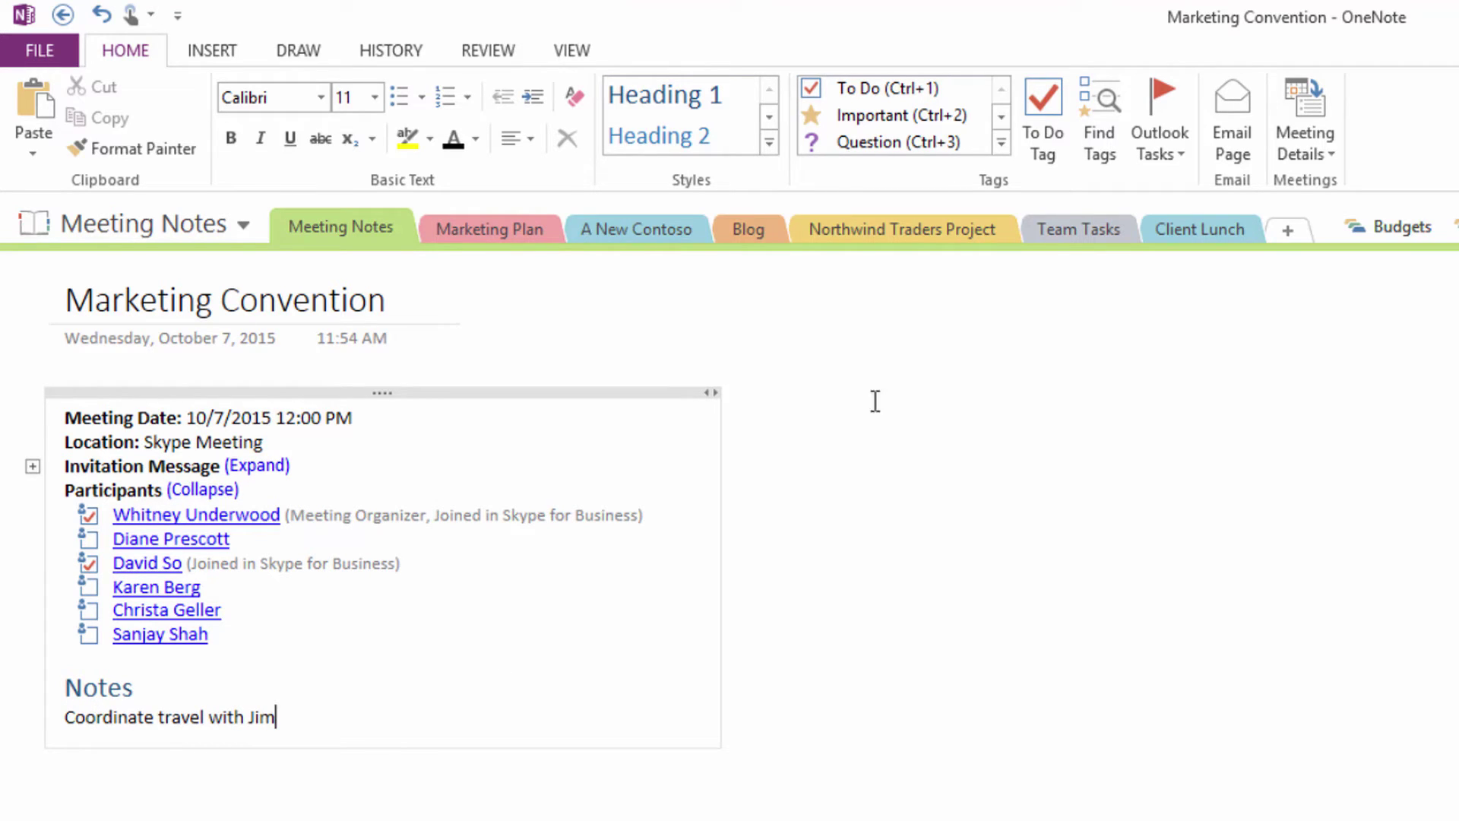
pyautogui.click(1167, 138)
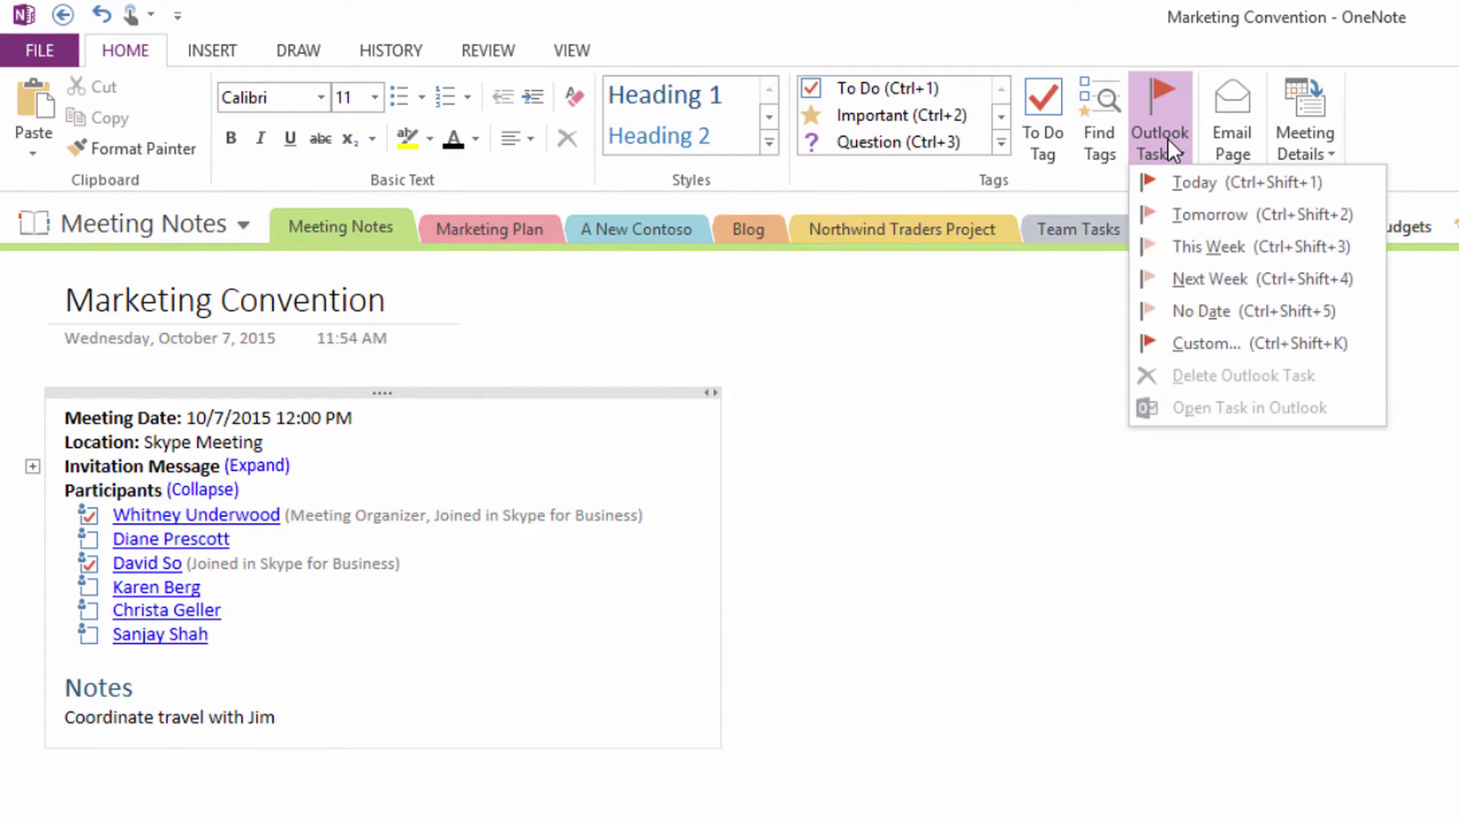
pyautogui.click(1239, 280)
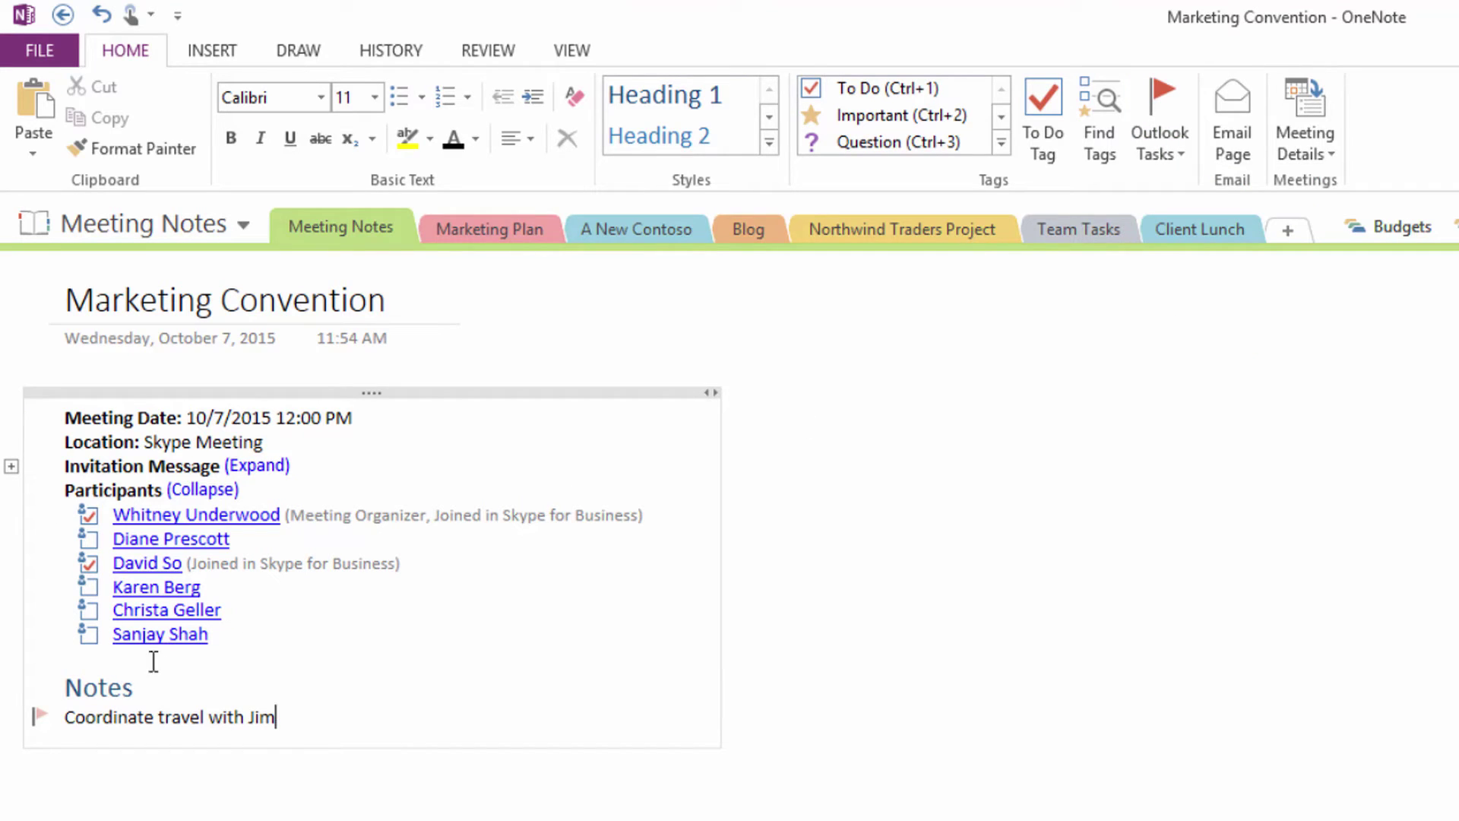
pyautogui.click(41, 715)
# Step: Open the task in Outlook and assign it to a meeting participant
pyautogui.click(1174, 155)
pyautogui.click(1318, 408)
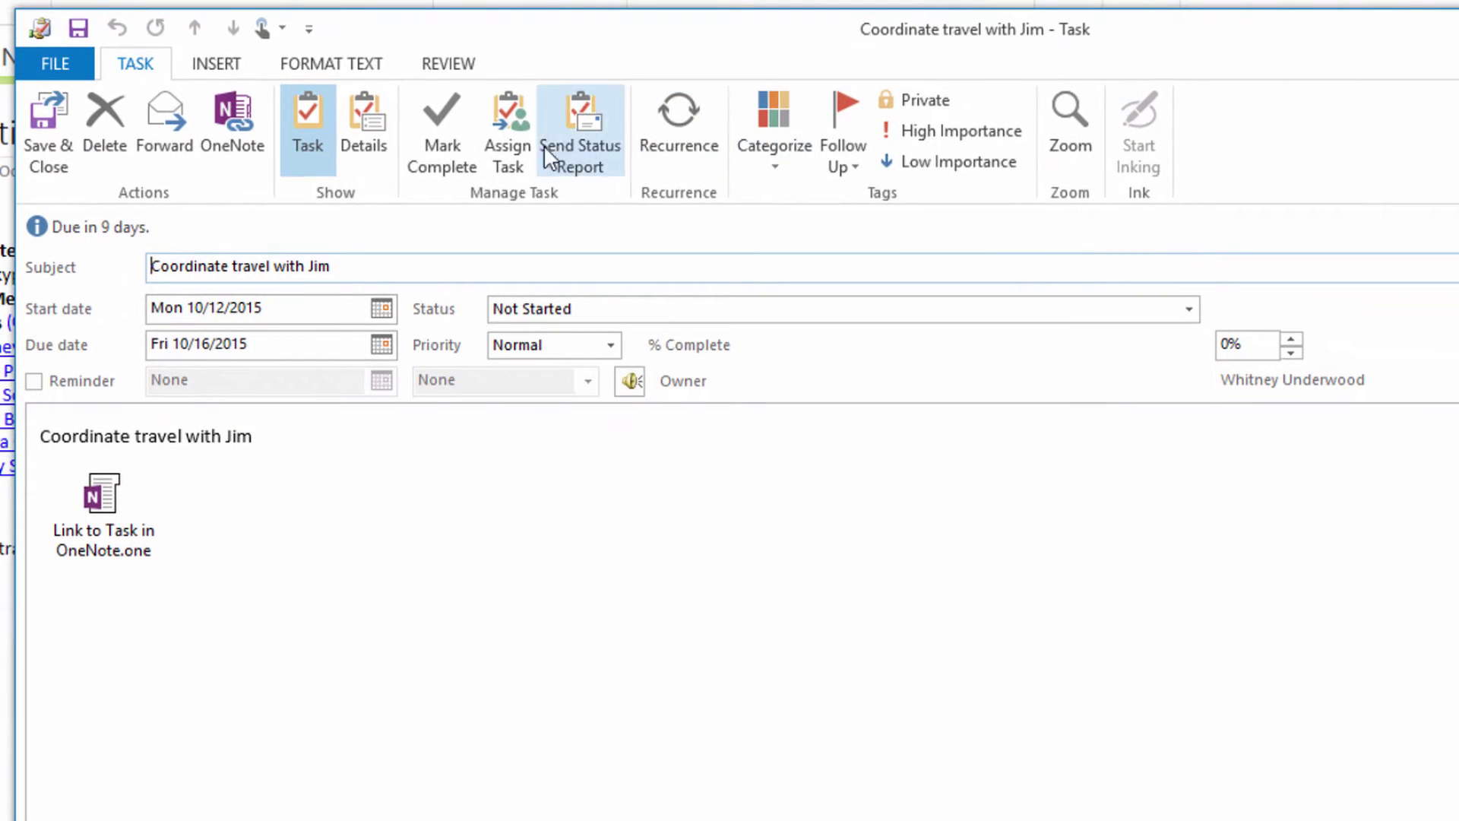
pyautogui.click(508, 133)
pyautogui.click(358, 267)
pyautogui.write('Davi')
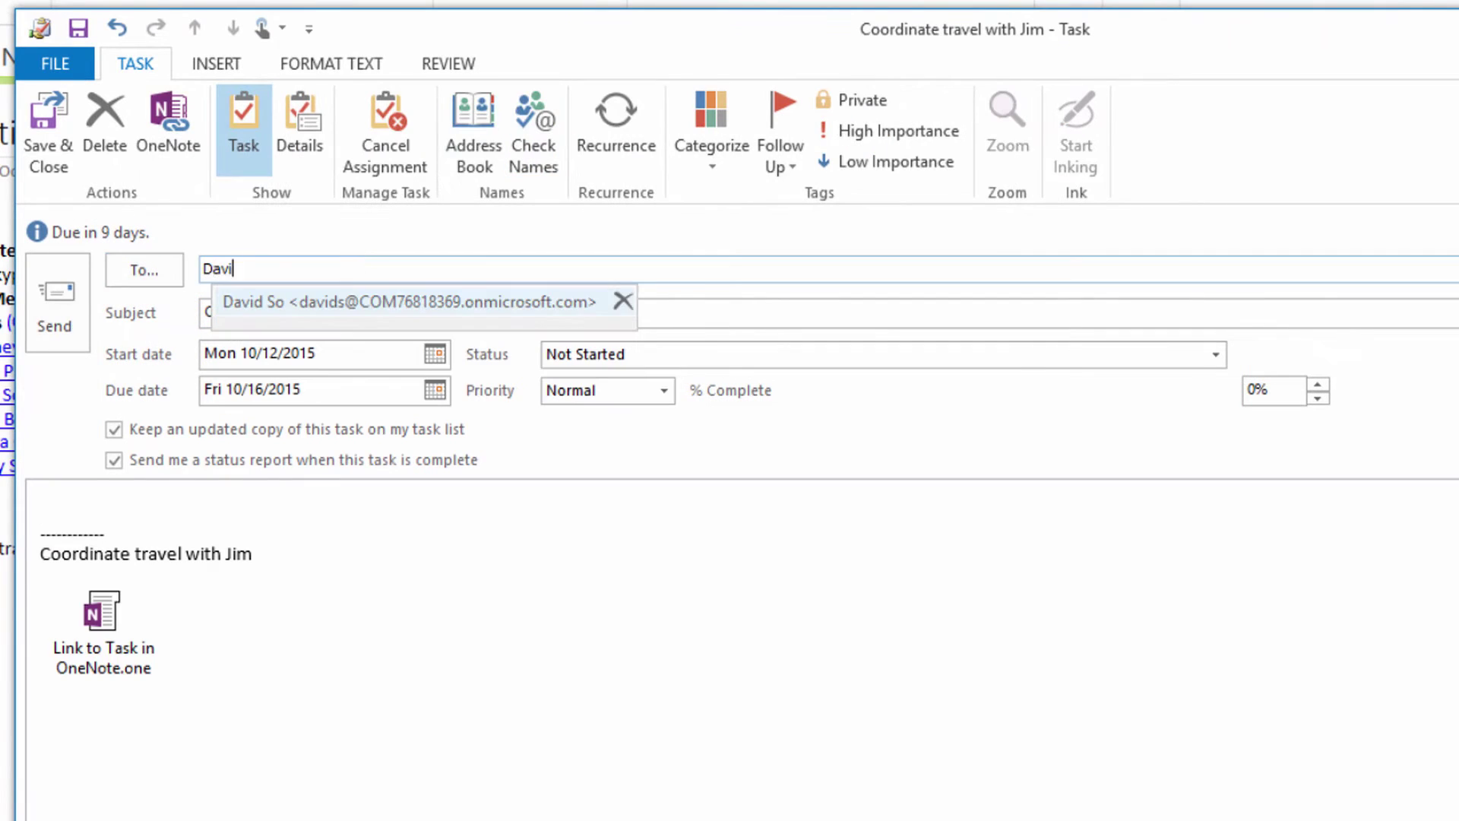
pyautogui.press('Return')
# Step: Send the task assignment and return to the Marketing Convention call window
pyautogui.click(55, 304)
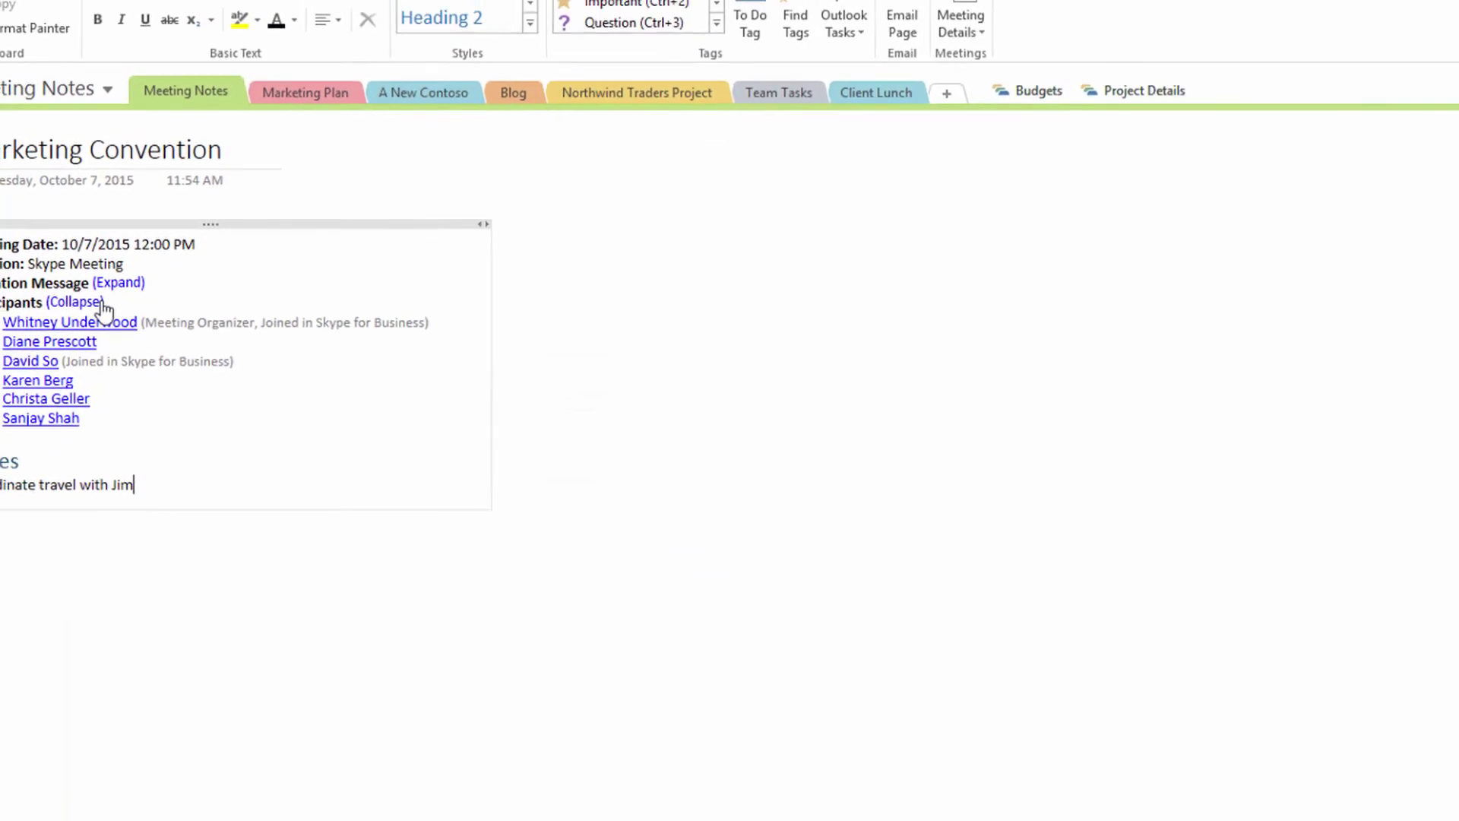
pyautogui.moveTo(541, 806)
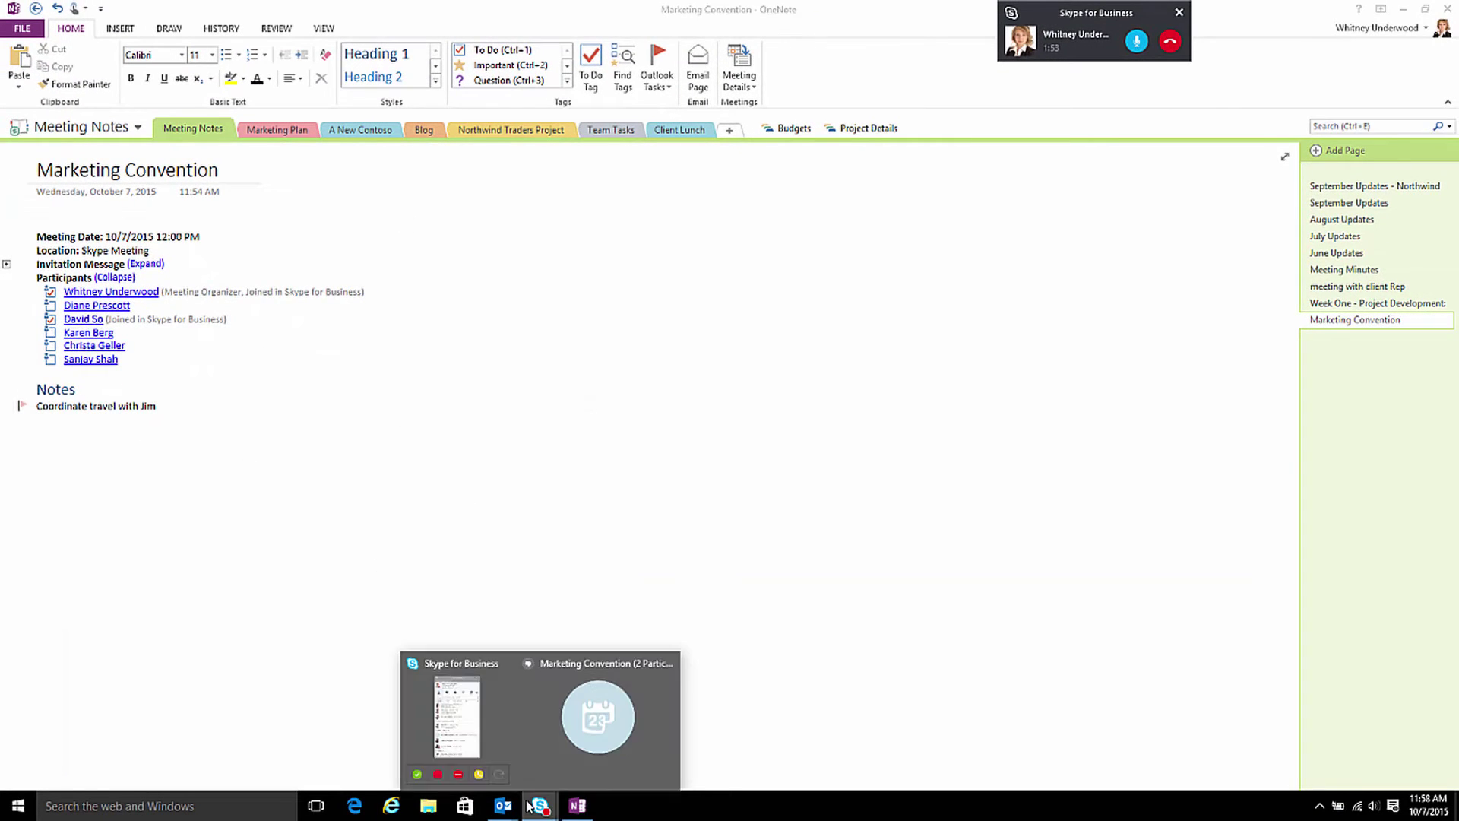
pyautogui.click(632, 765)
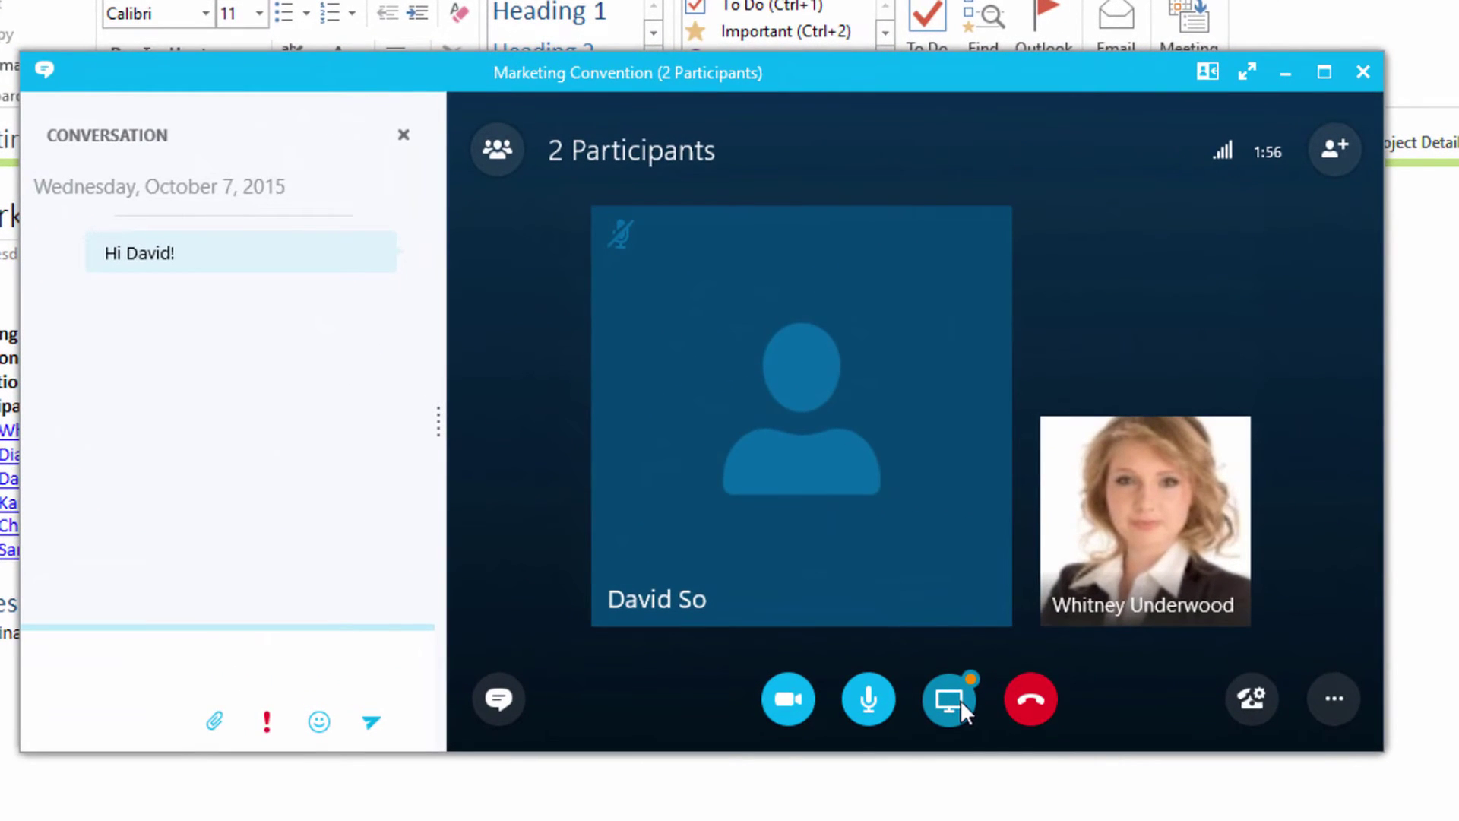
# Step: Present the Executive Presentation 2013 PowerPoint file in the meeting
pyautogui.click(949, 699)
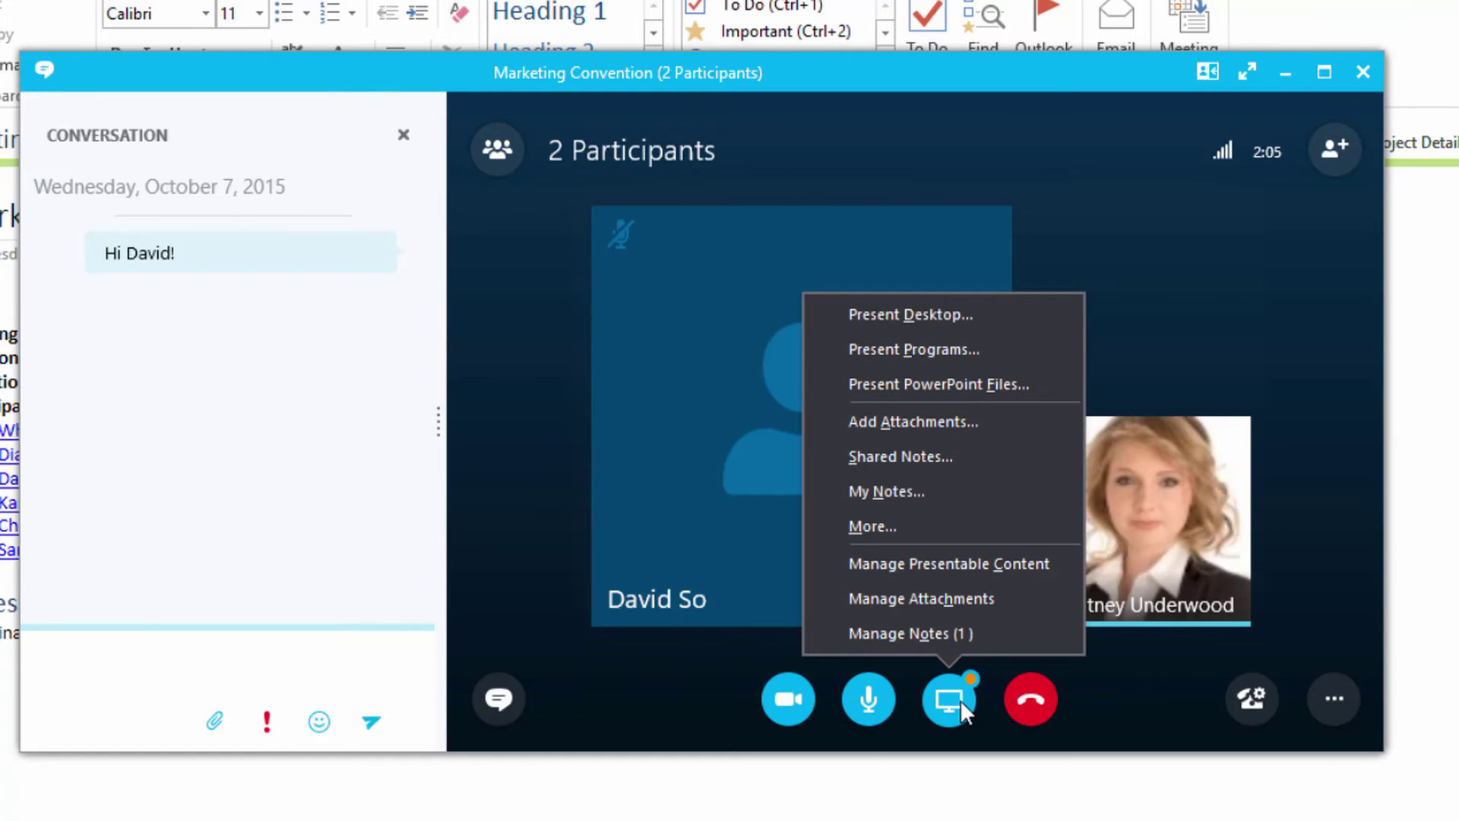
pyautogui.click(1047, 384)
pyautogui.click(530, 440)
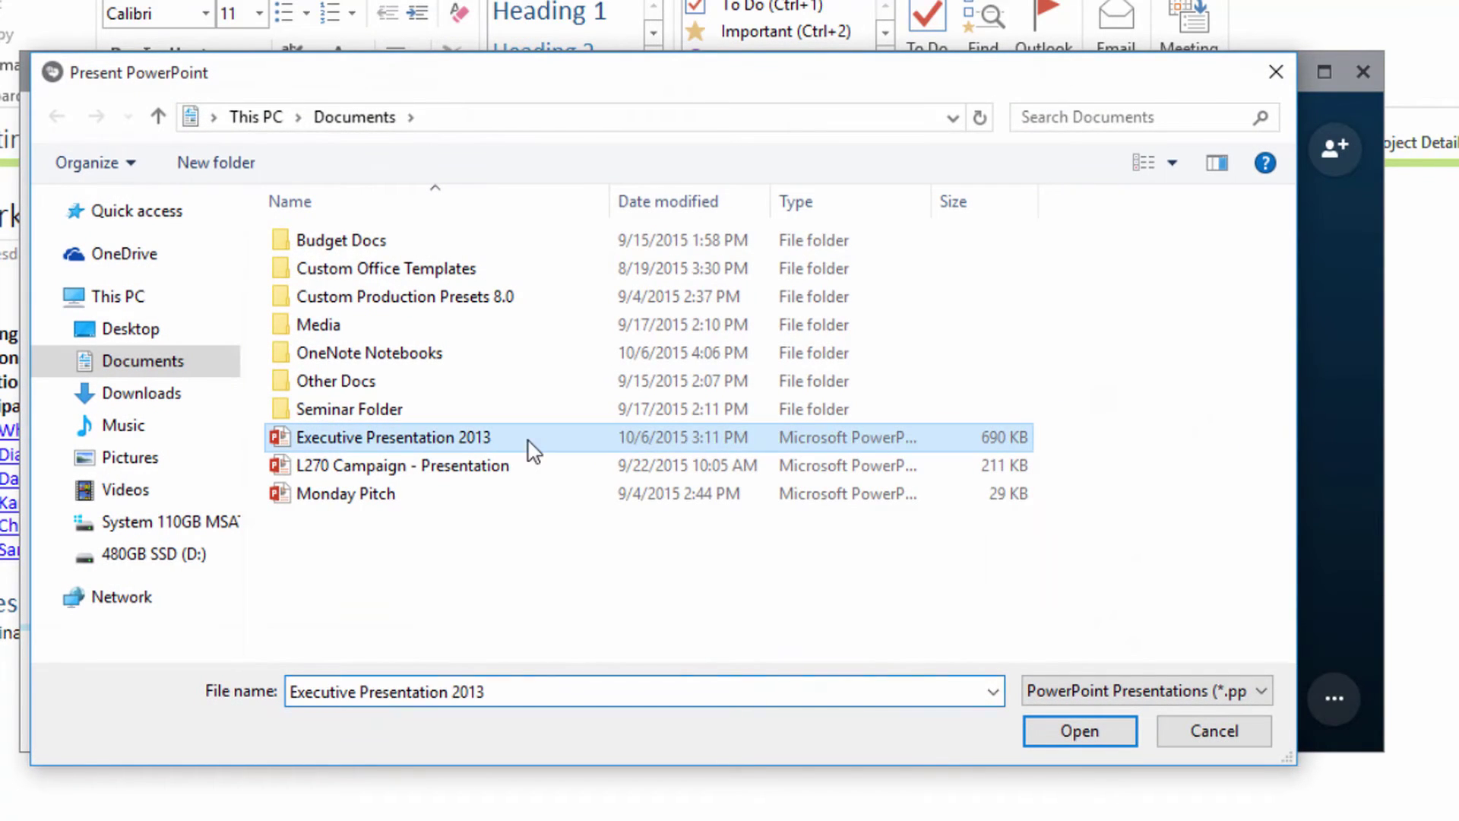
pyautogui.click(1115, 734)
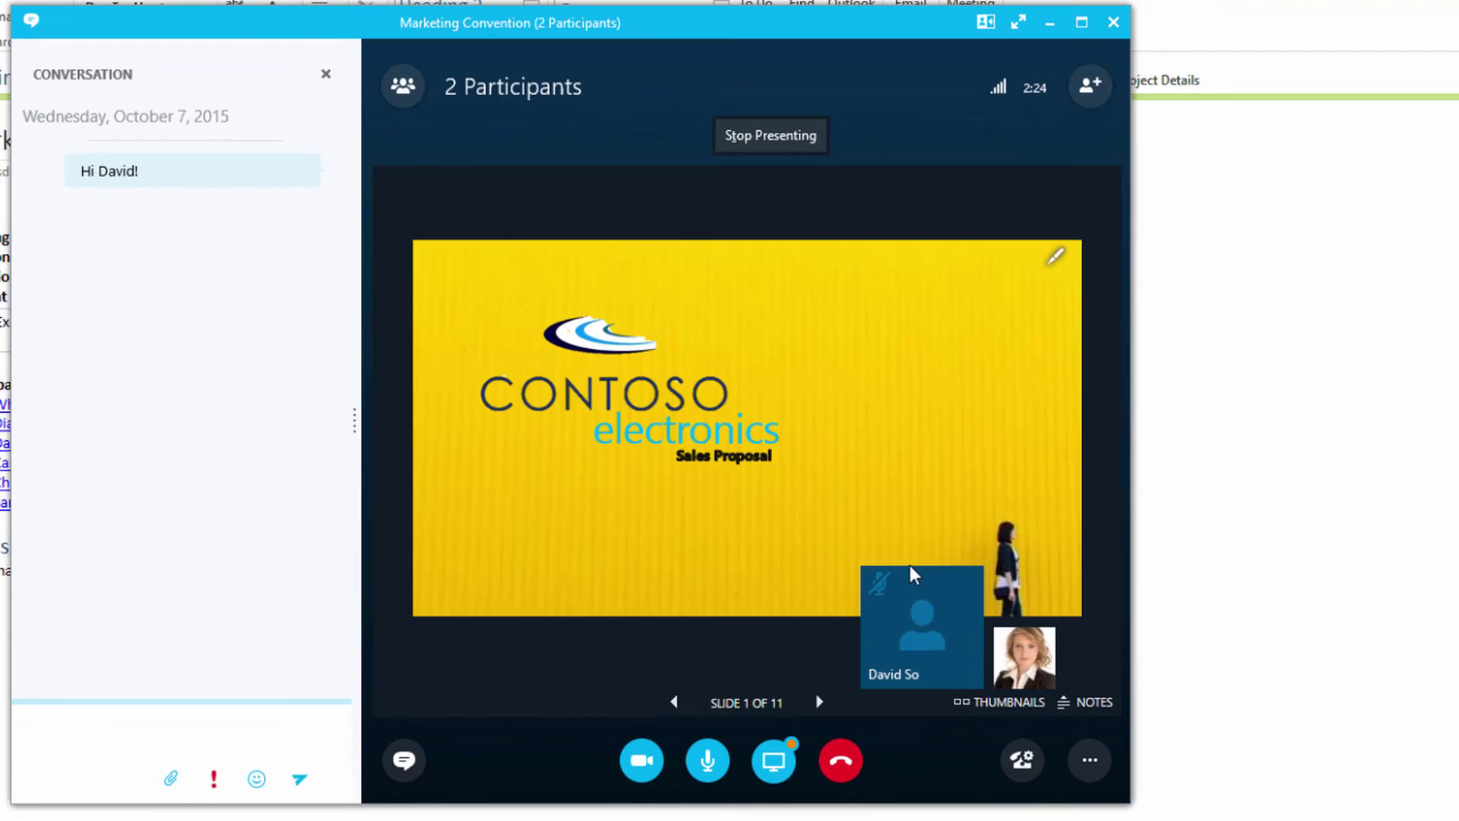
# Step: On the Team Overview slide, add a gold 'too orange' text note above the team photos
pyautogui.click(819, 702)
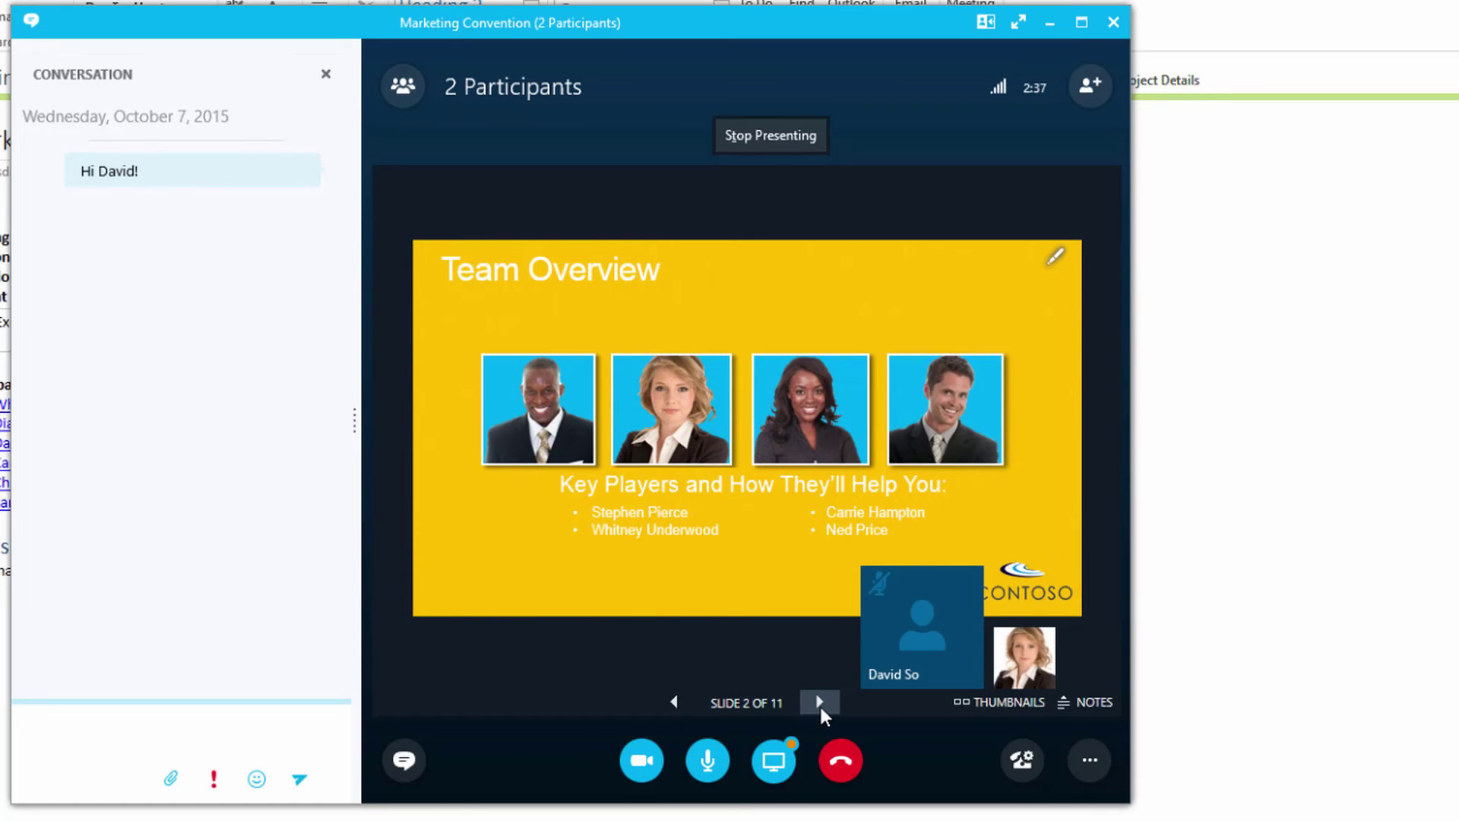
pyautogui.click(1056, 257)
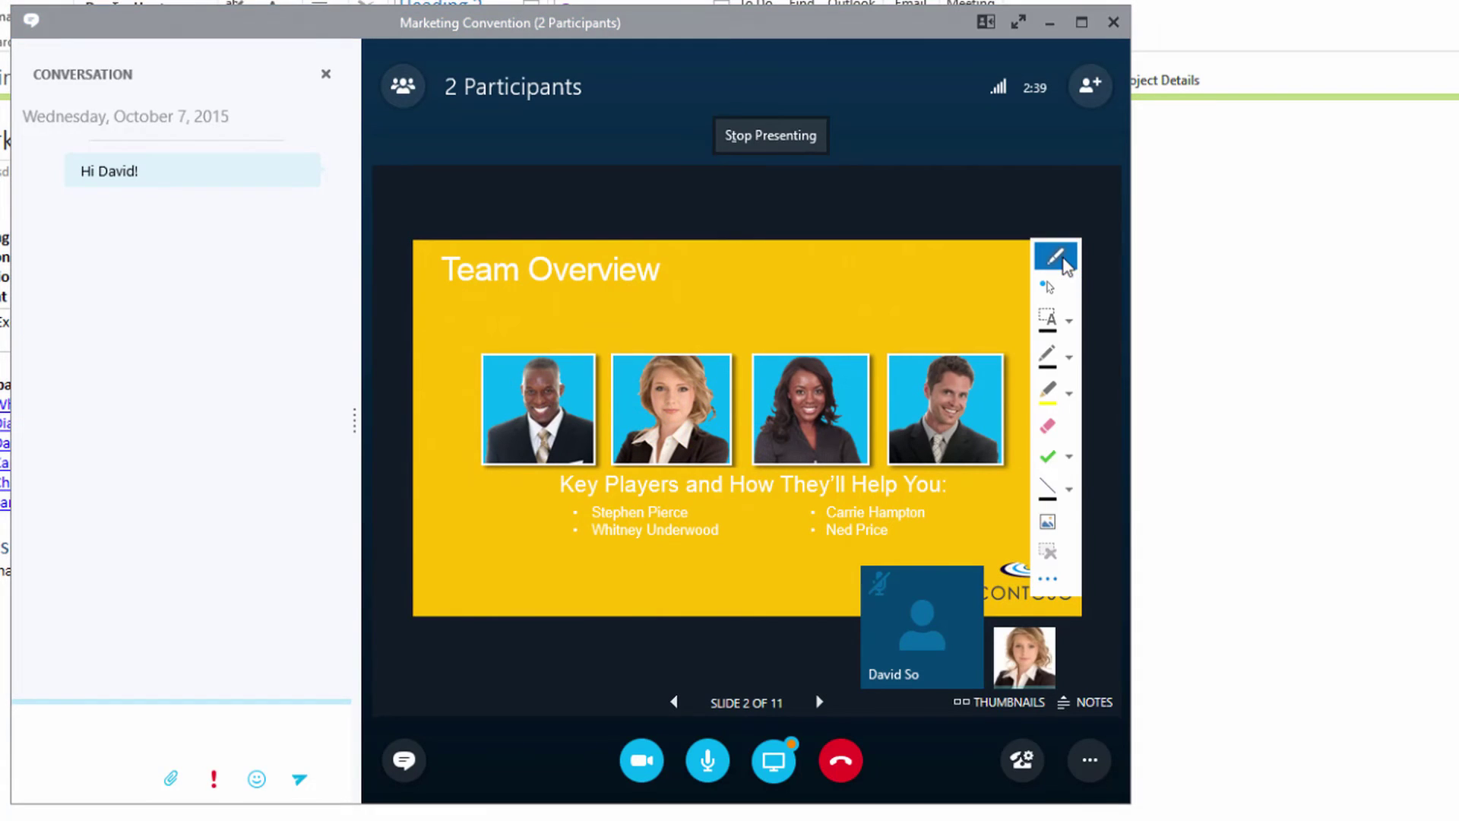
pyautogui.click(1066, 324)
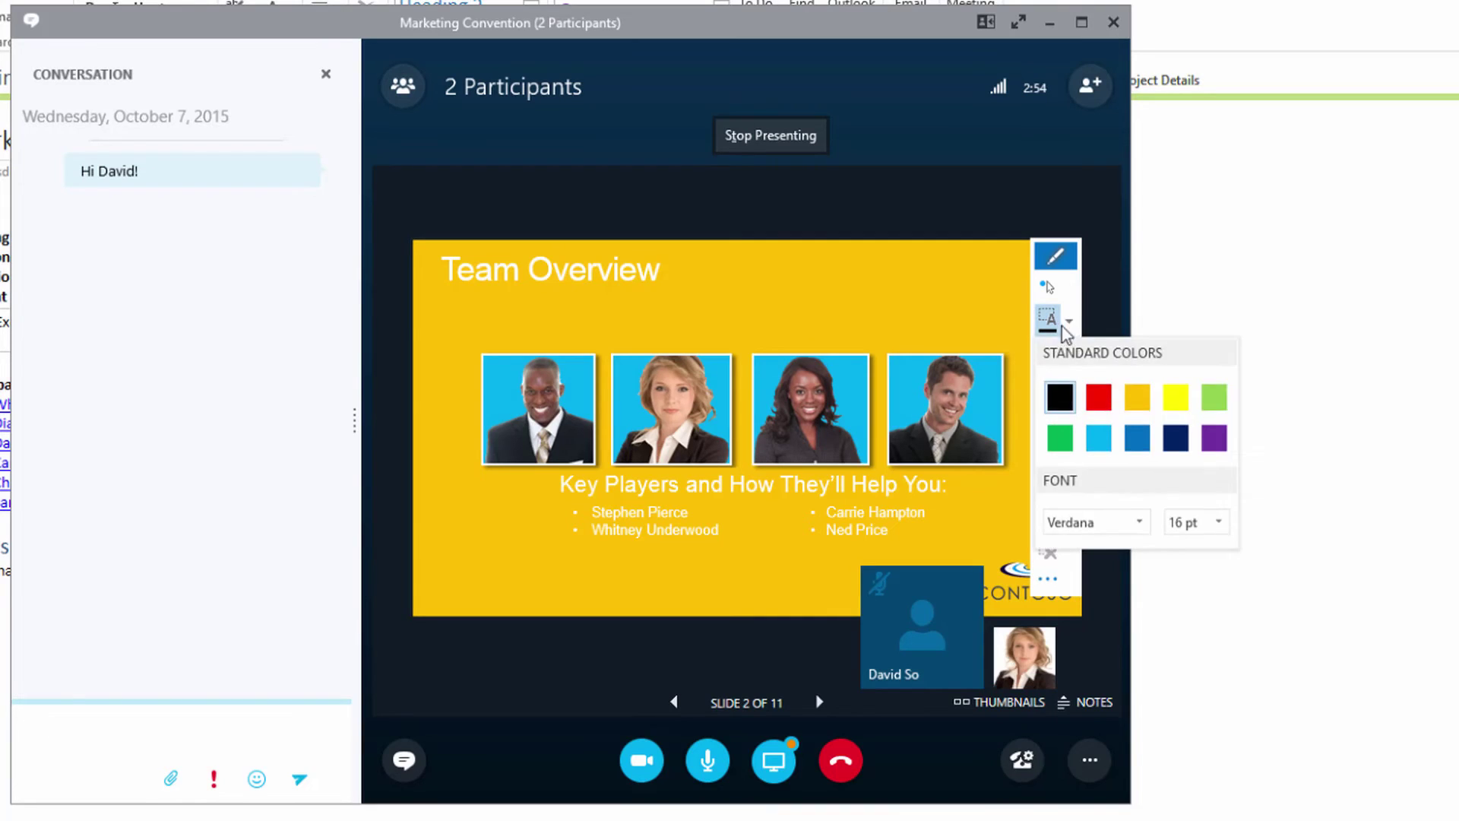
pyautogui.click(1140, 399)
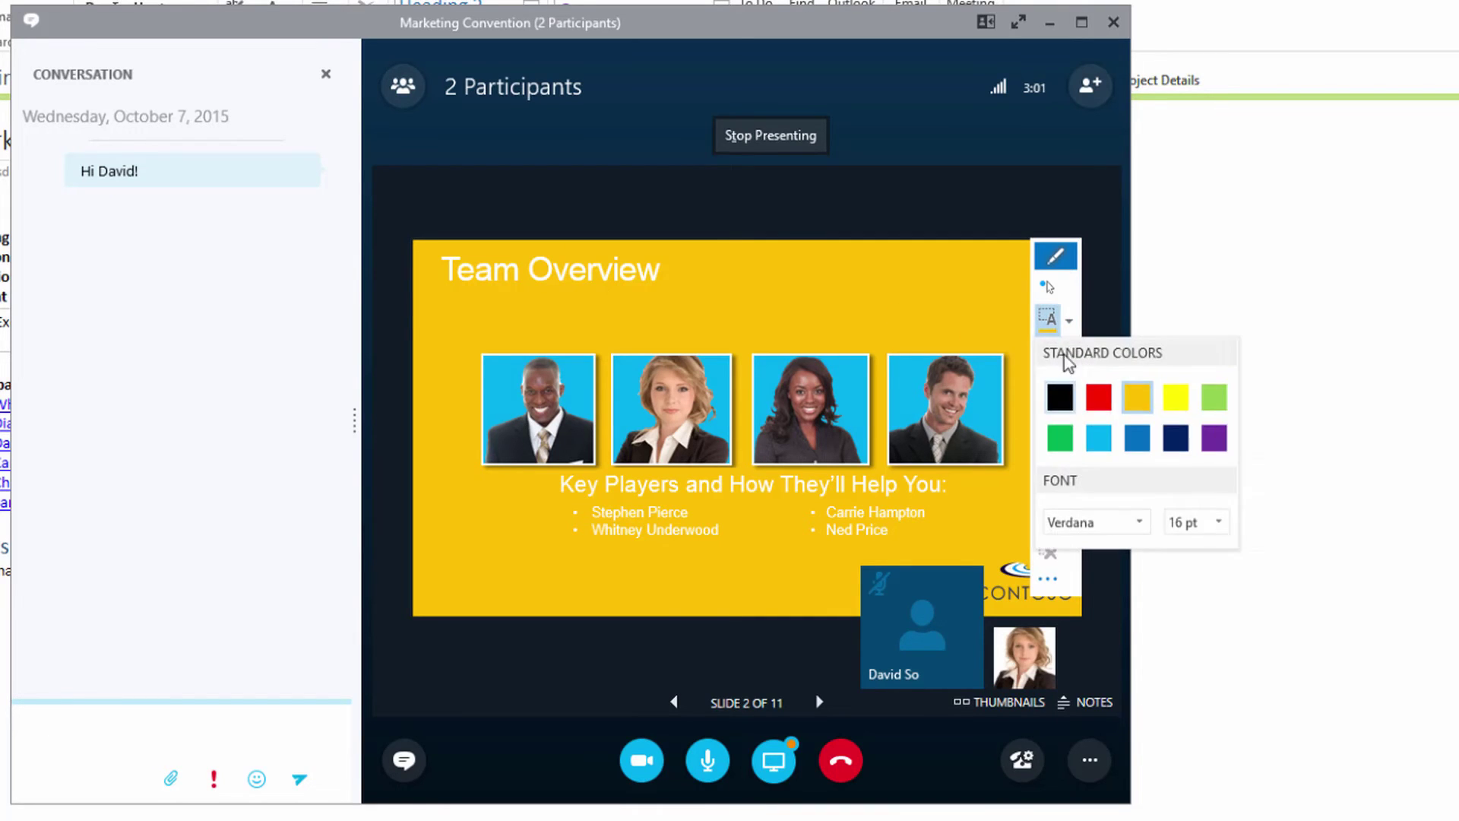
pyautogui.click(841, 306)
pyautogui.write('too orange')
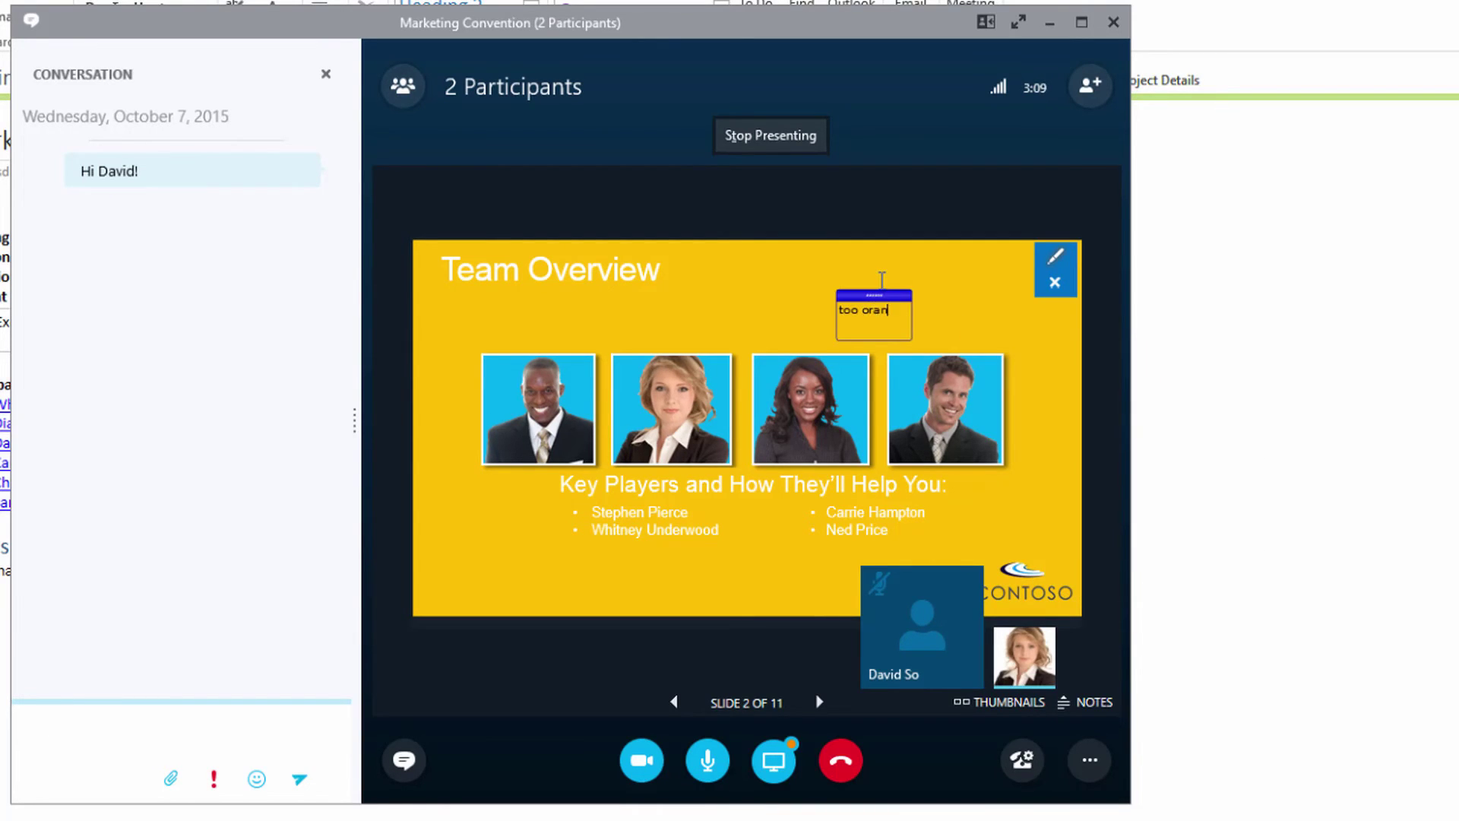
# Step: On the Approach slide, strike through all three bullet points with the red pen
pyautogui.click(819, 701)
pyautogui.click(818, 702)
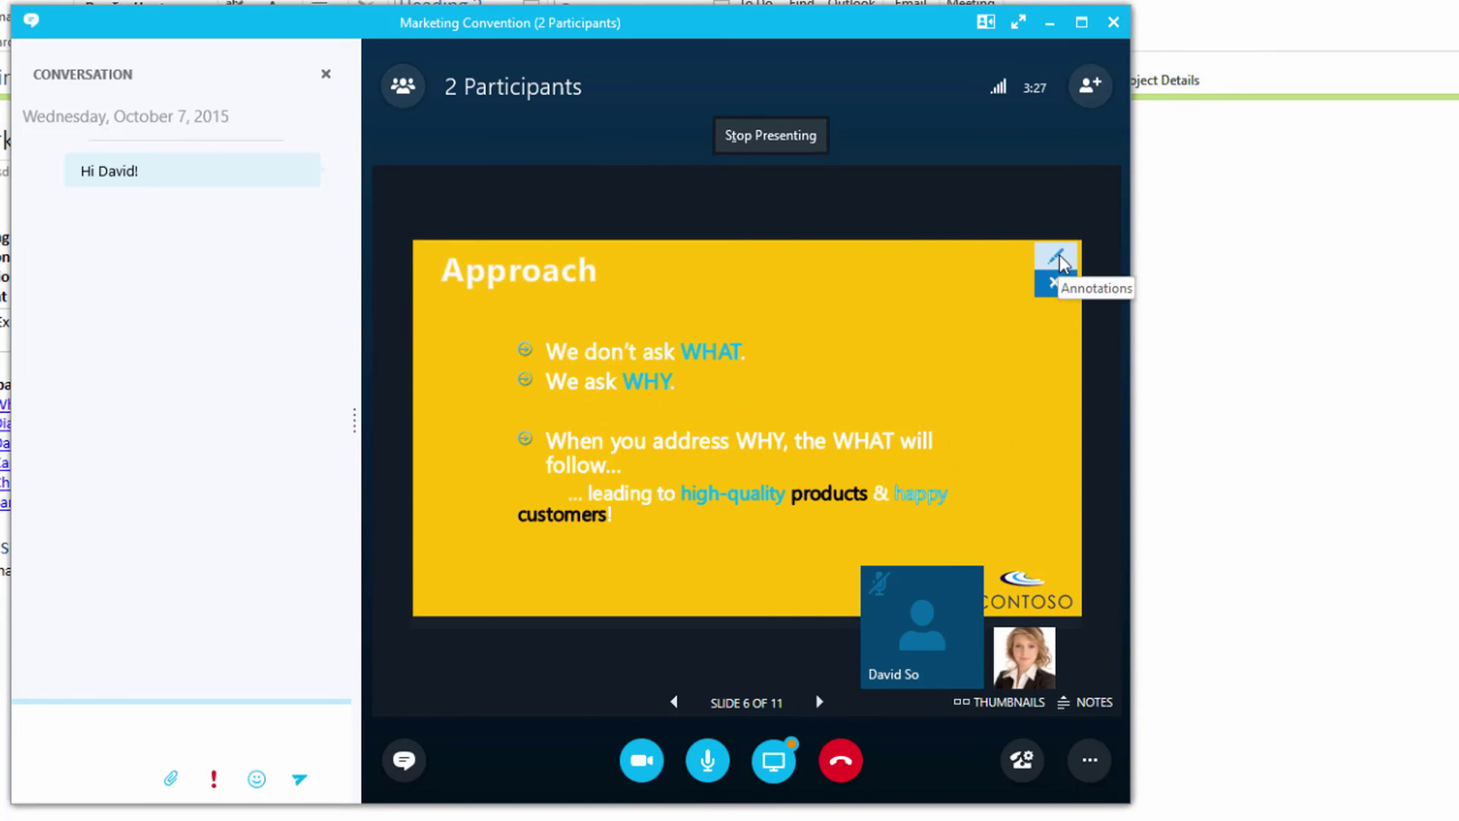
pyautogui.click(1057, 258)
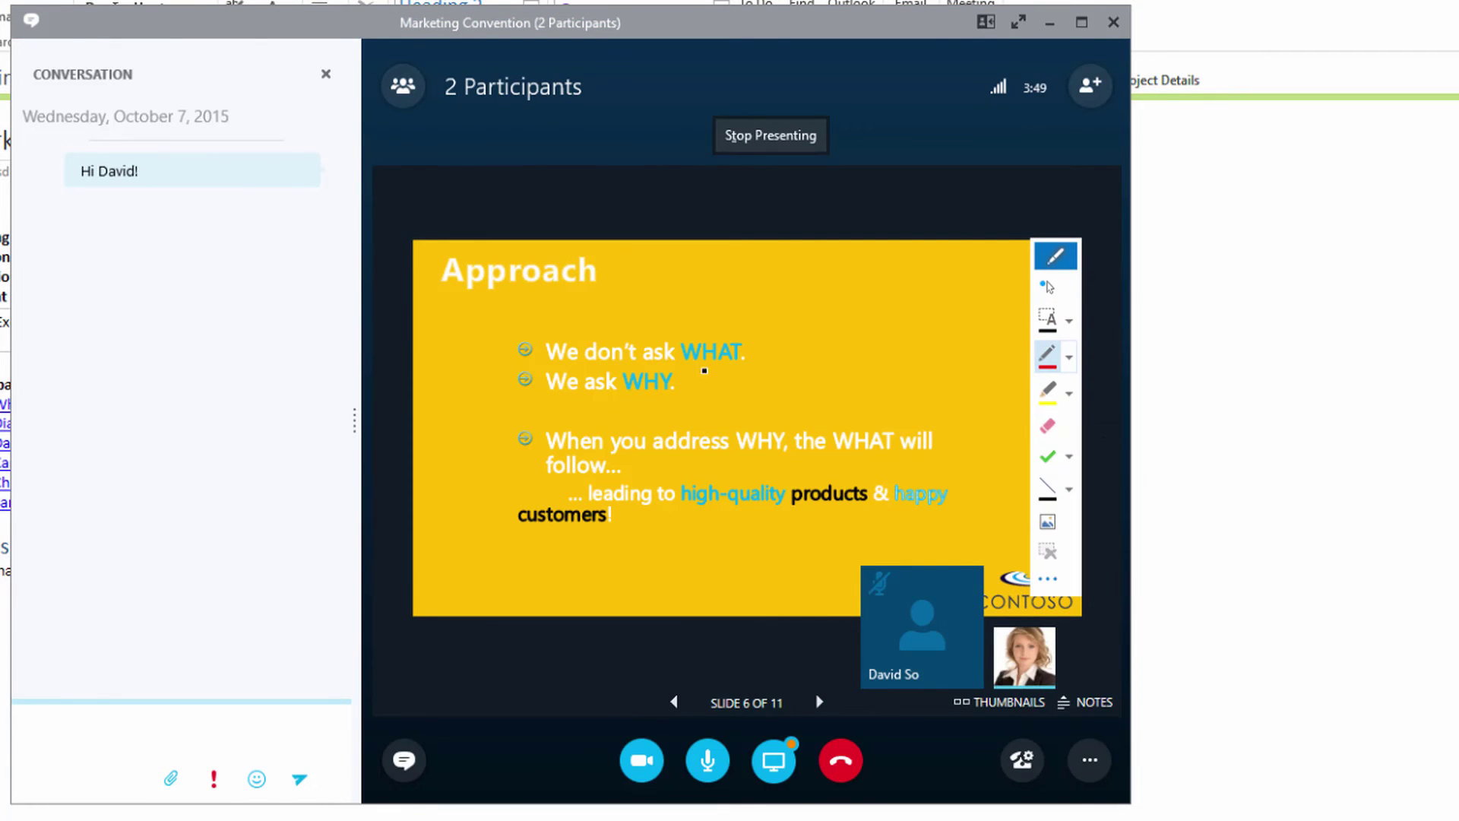
pyautogui.moveTo(517, 348); pyautogui.dragTo(740, 349)
pyautogui.moveTo(518, 379); pyautogui.dragTo(694, 389)
pyautogui.moveTo(517, 439); pyautogui.dragTo(933, 439)
pyautogui.moveTo(540, 460); pyautogui.dragTo(573, 461)
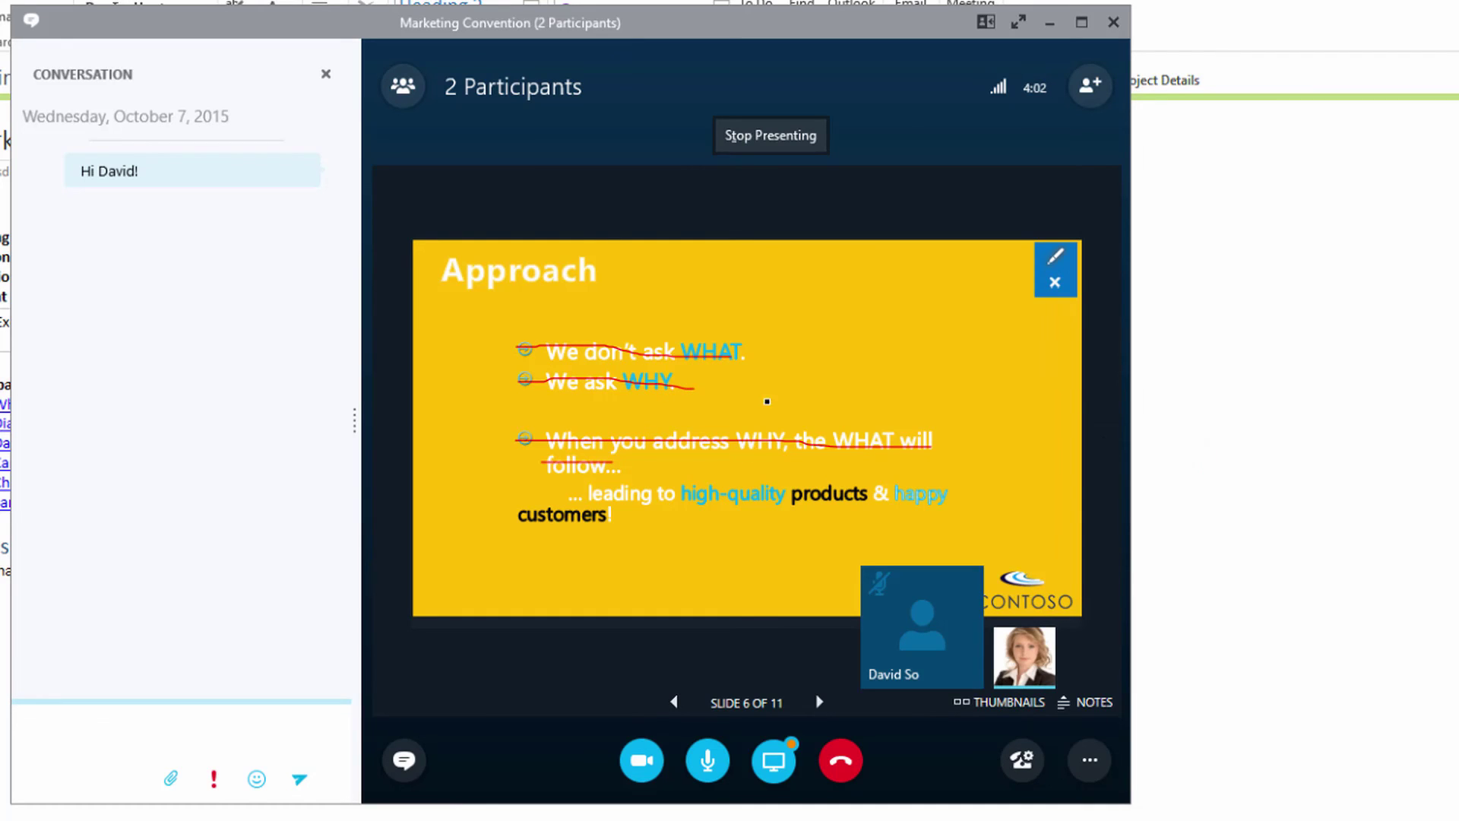
pyautogui.click(1055, 258)
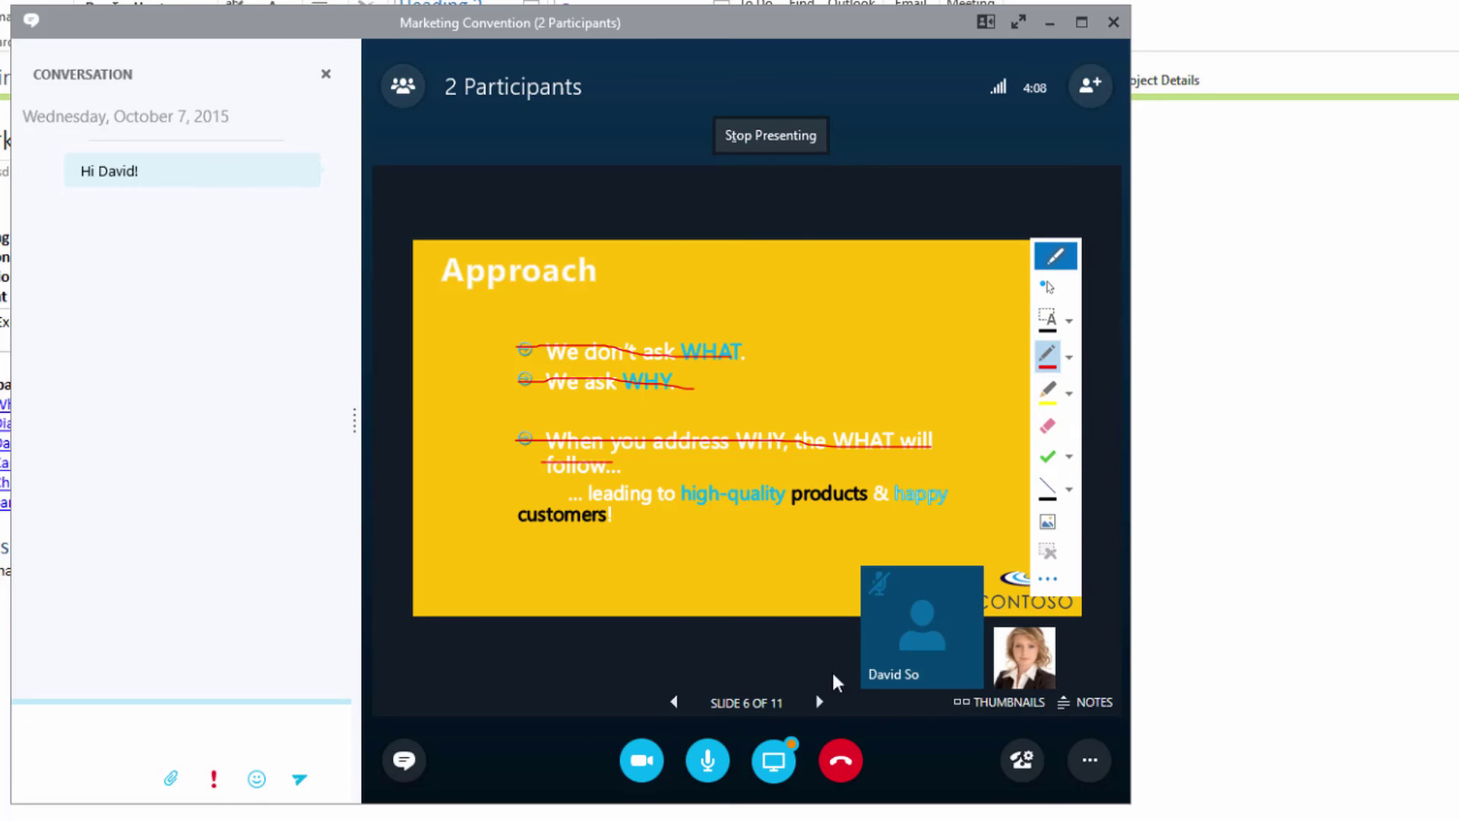
# Step: From the meeting's presentable content, send the annotated Executive Presentation 2013 slides to OneNote and confirm the location
pyautogui.click(783, 762)
pyautogui.click(782, 762)
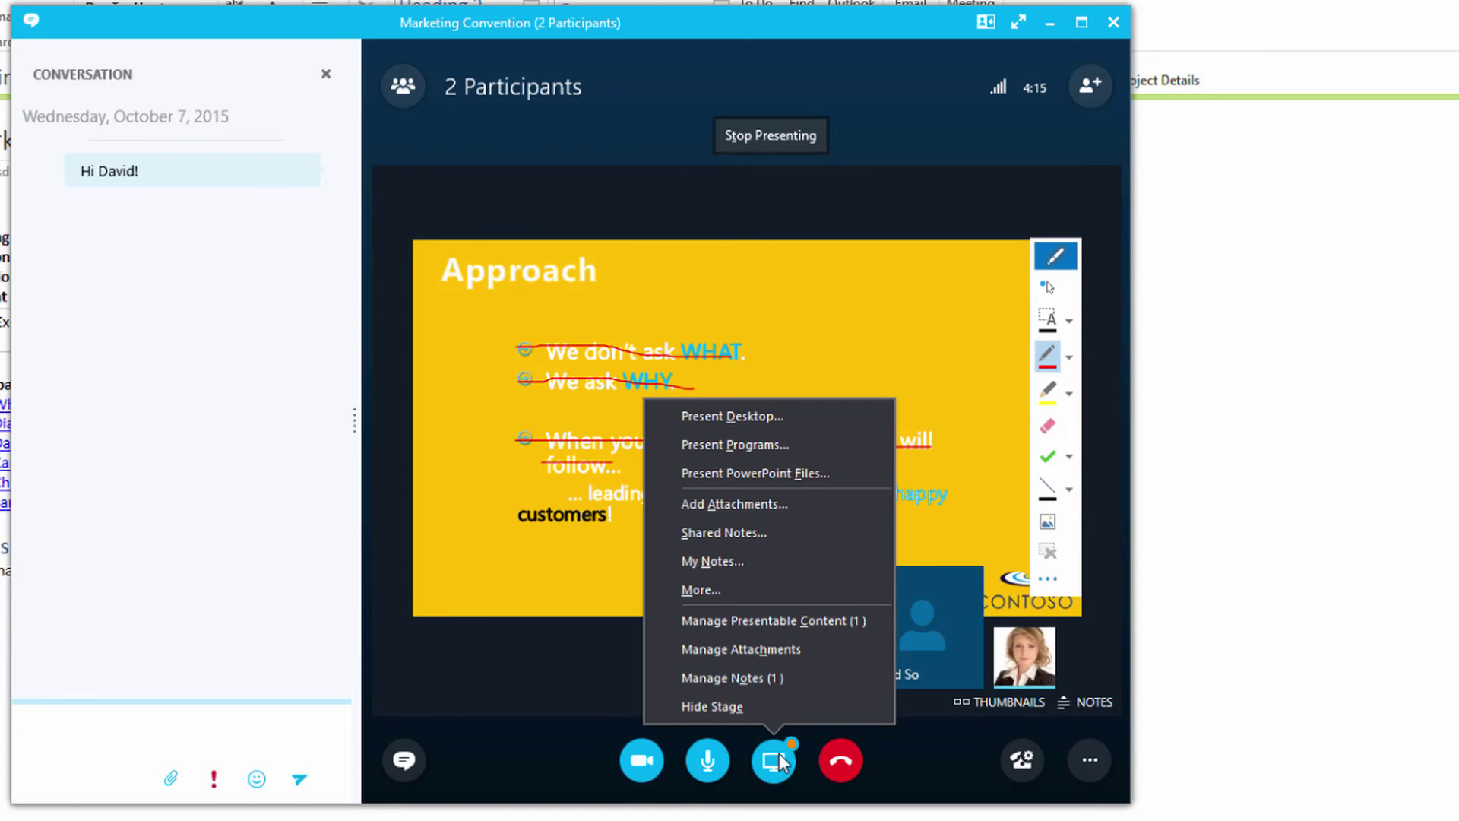
pyautogui.click(843, 622)
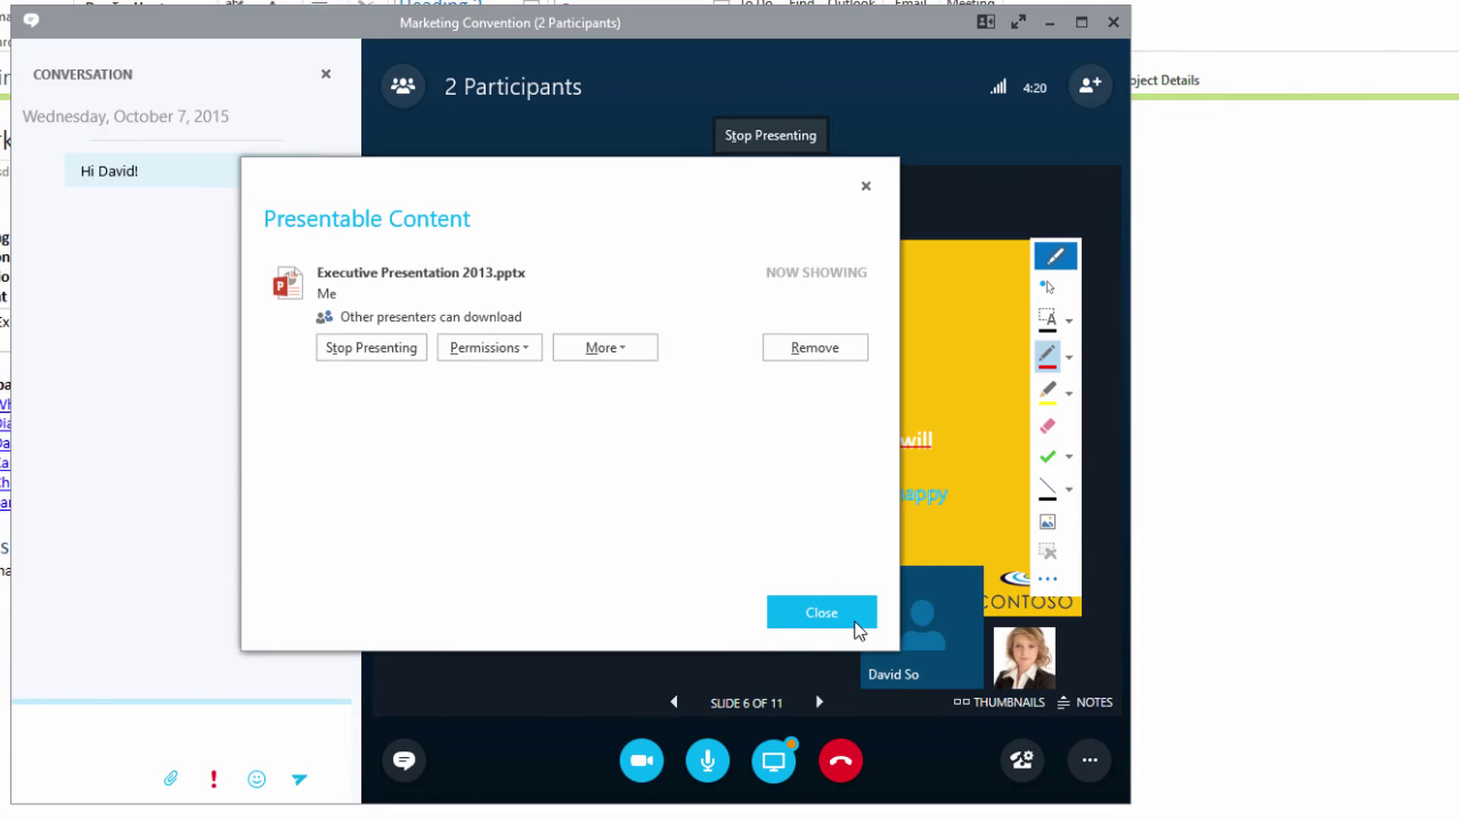
pyautogui.click(653, 352)
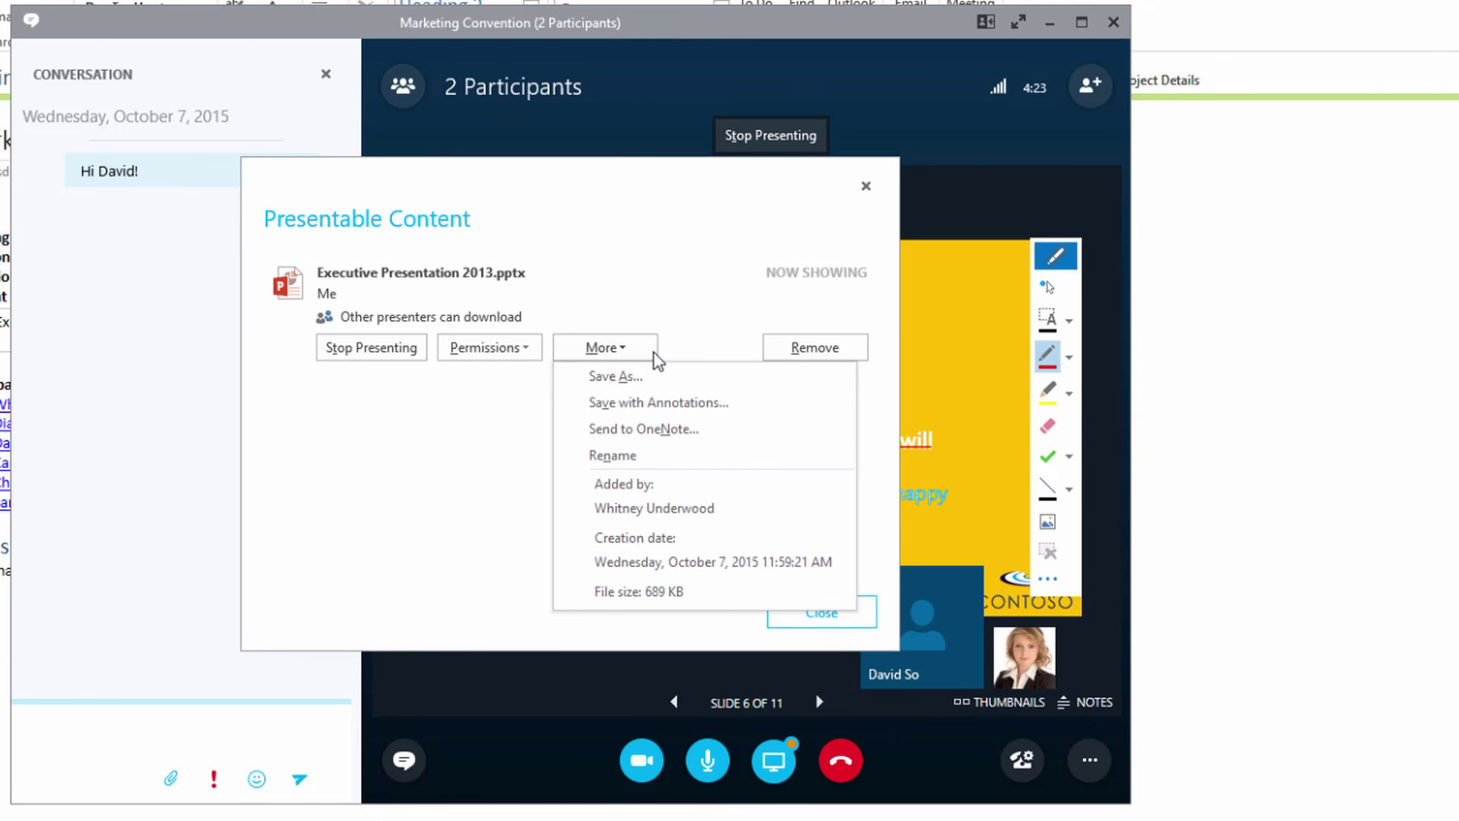
pyautogui.click(704, 430)
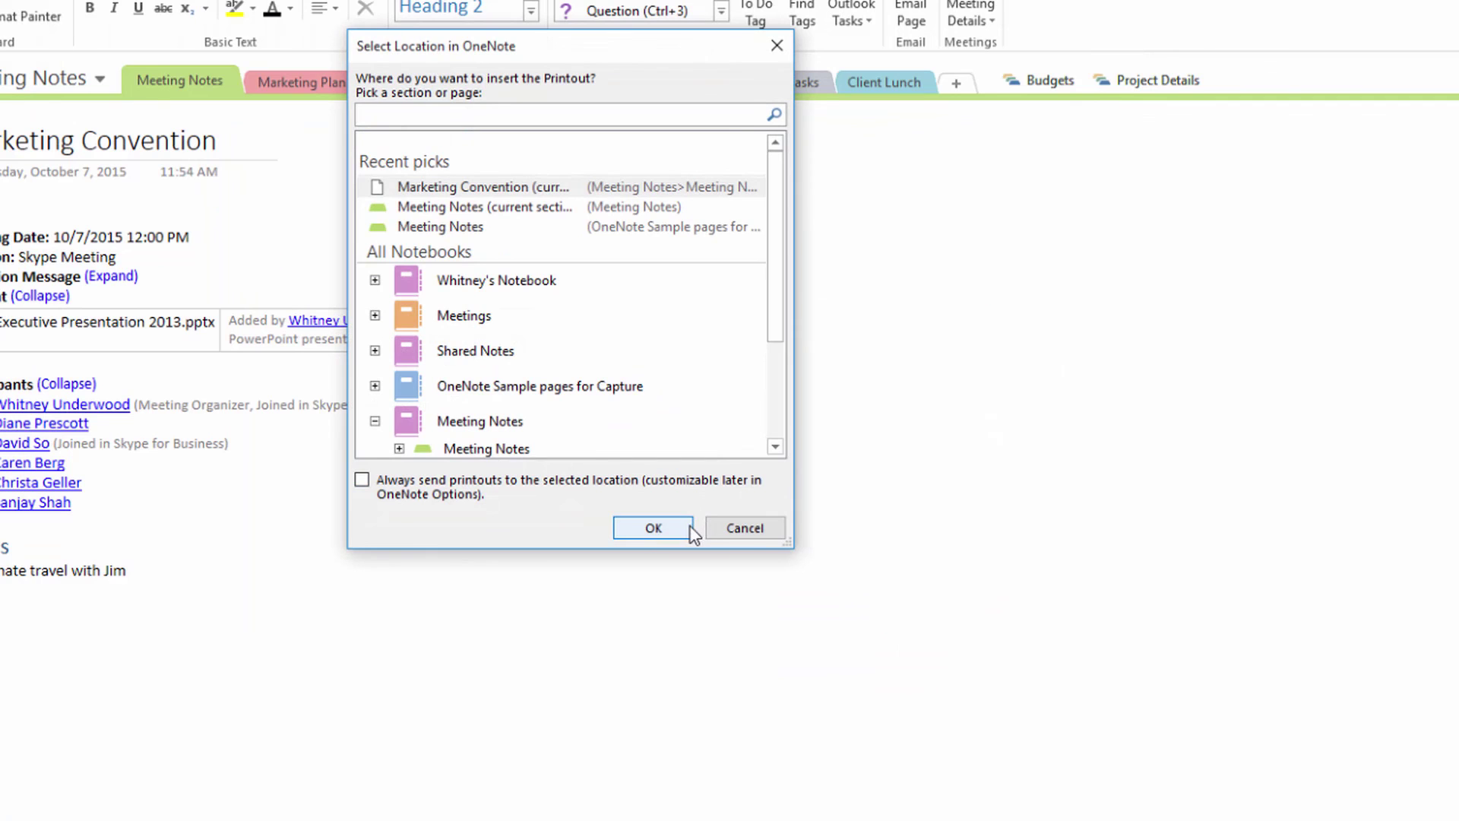
pyautogui.click(693, 531)
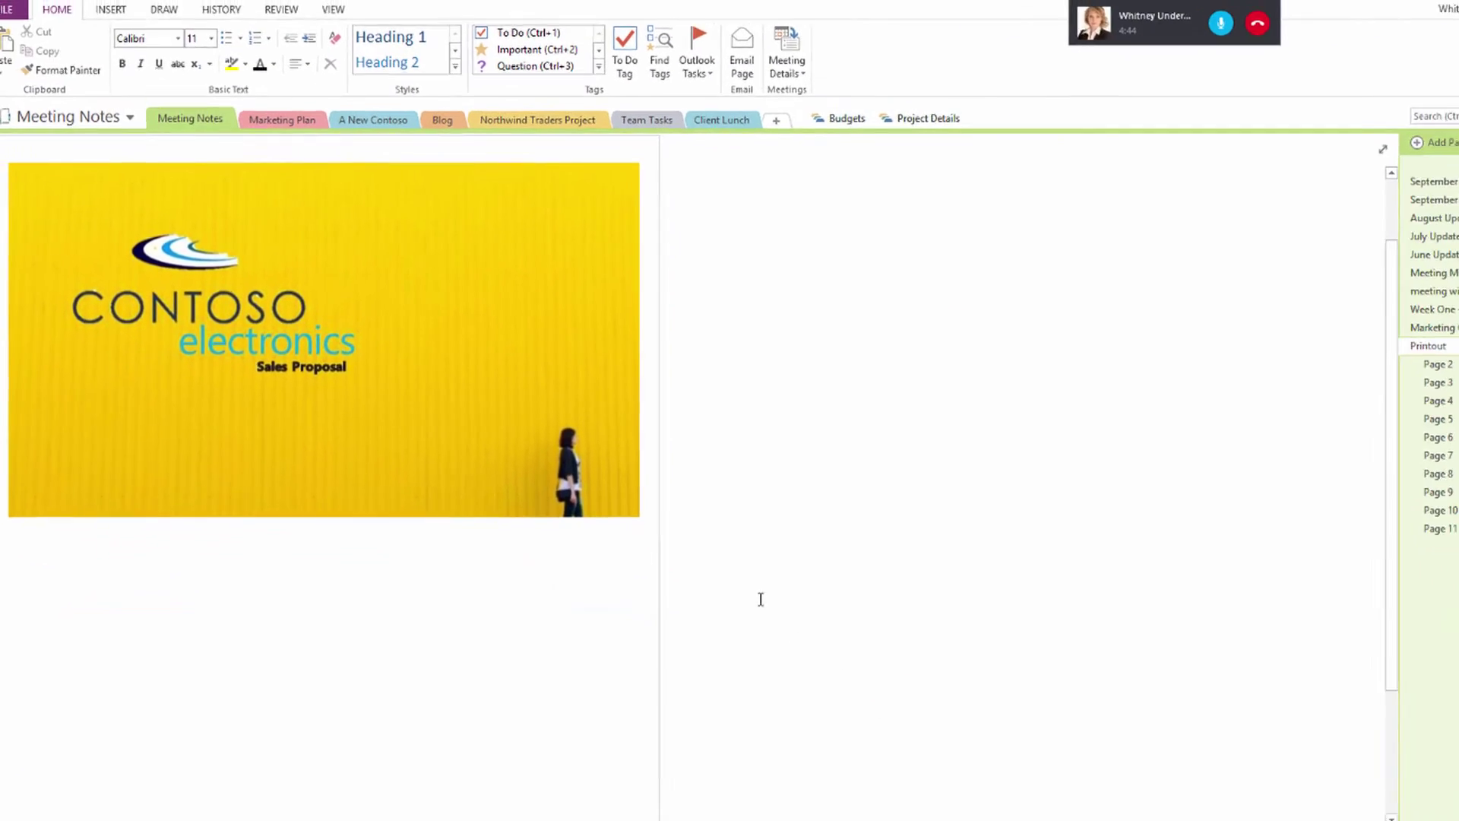